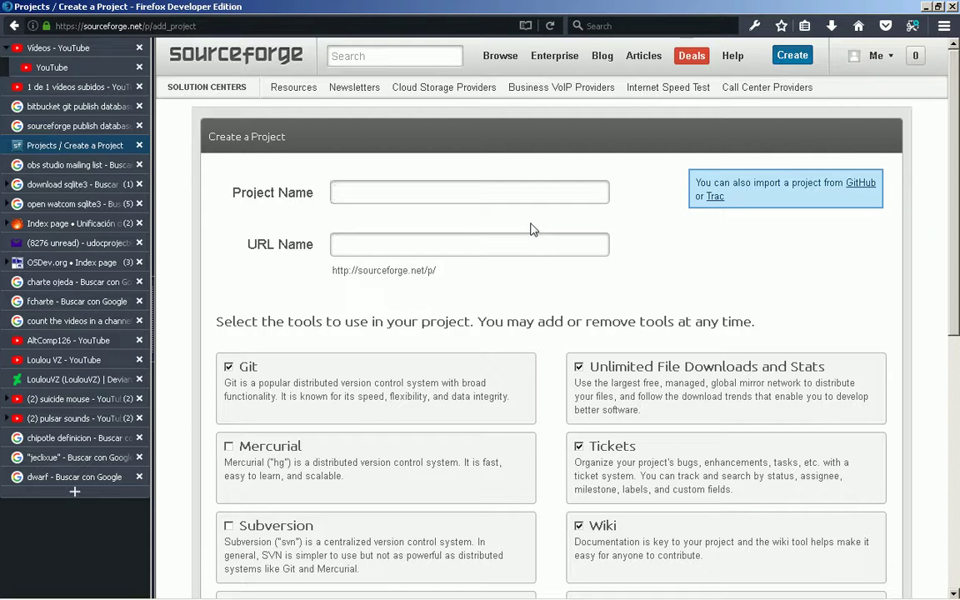
Step: Enter 'SQLite3 Alexa Domains Database' as the project name so the URL name becomes sqlite3-alexa-domains-database
text(SQLite)
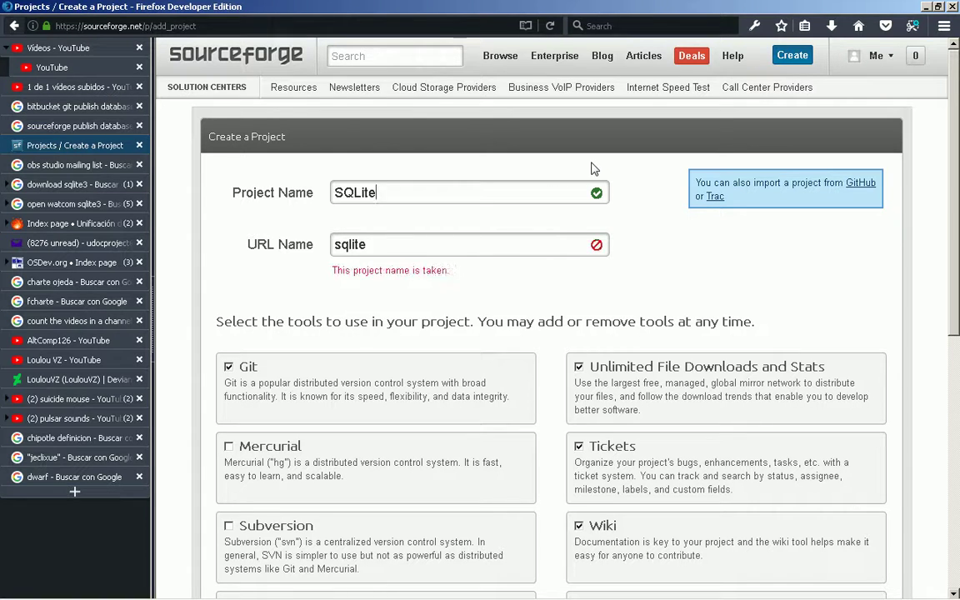
key(BackSpace)
text(3)
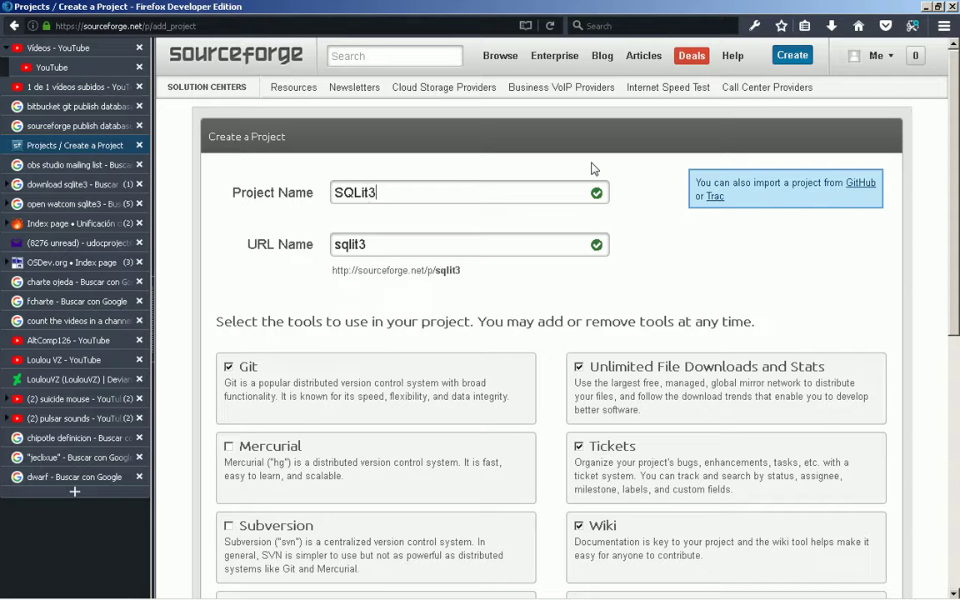
key(BackSpace)
text(e3)
text(Alex)
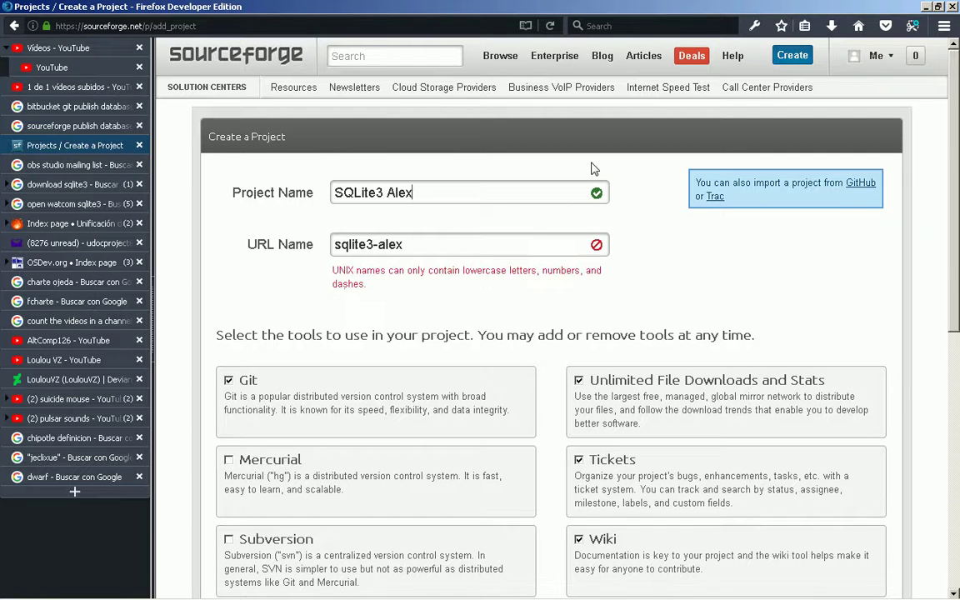
text(a )
text(Ran)
key(BackSpace)
key(BackSpace)
key(BackSpace)
key(BackSpace)
text(Domains Da)
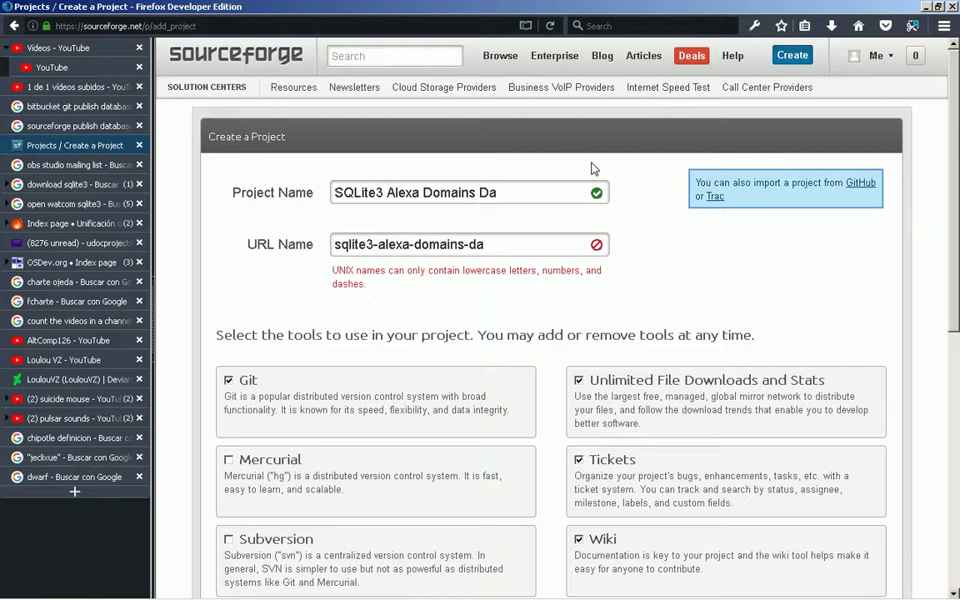
text(tabase)
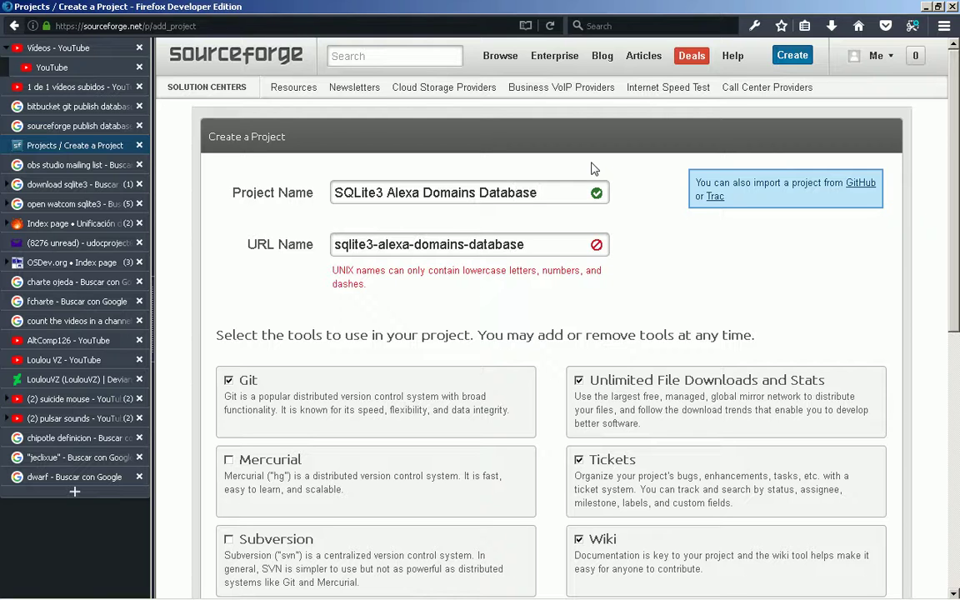
key(Home)
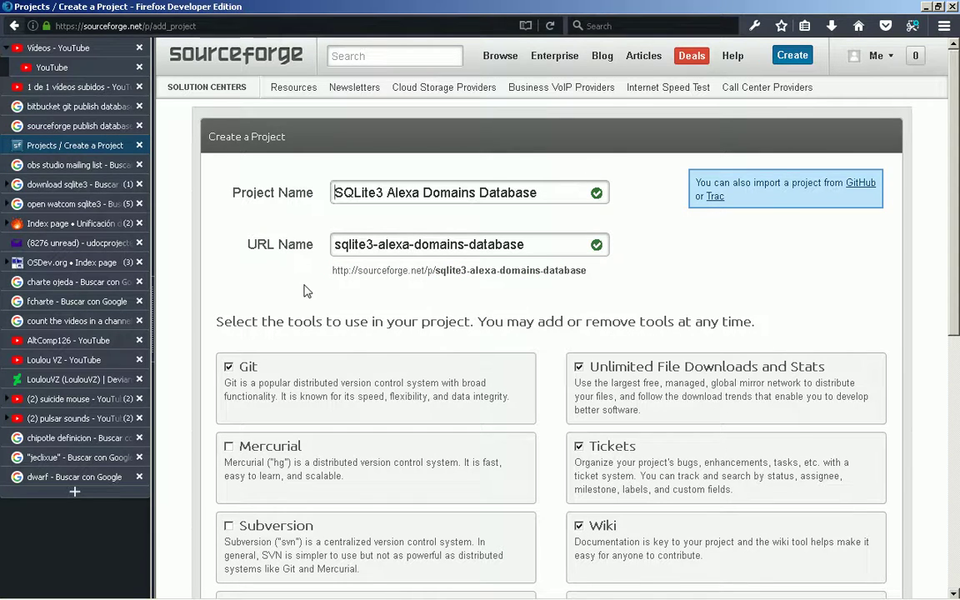
scroll(304, 288, down, 2)
Step: Make sure both the Wiki and Web Hosting tools end up enabled for the project
scroll(304, 290, down, 1)
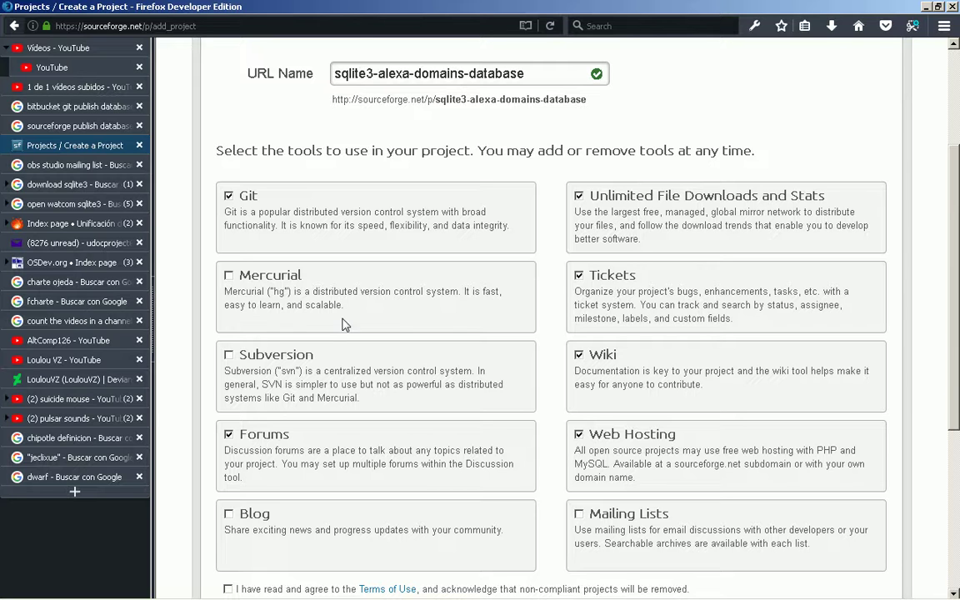
click(578, 356)
click(578, 433)
scroll(578, 431, down, 2)
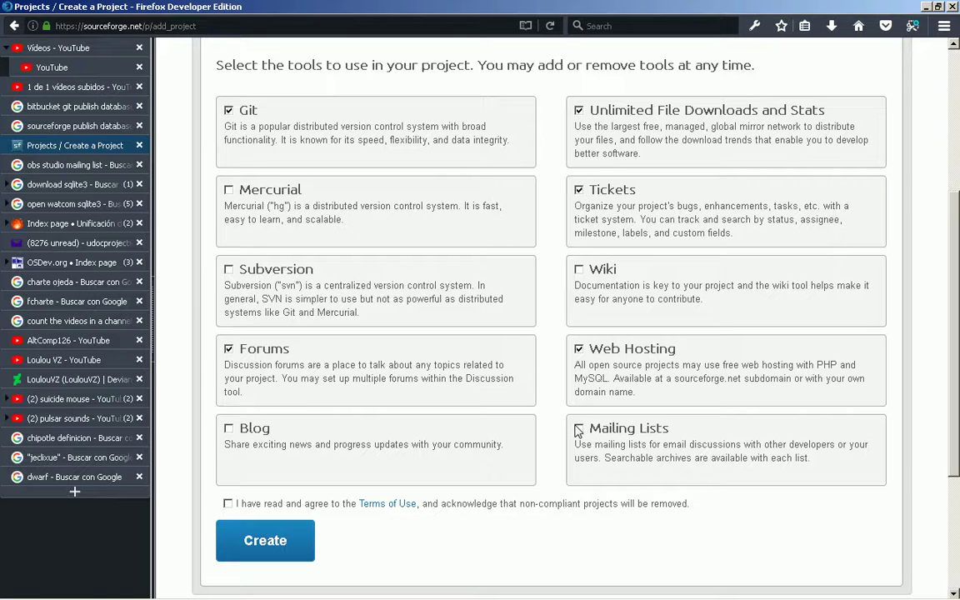
click(579, 350)
click(579, 350)
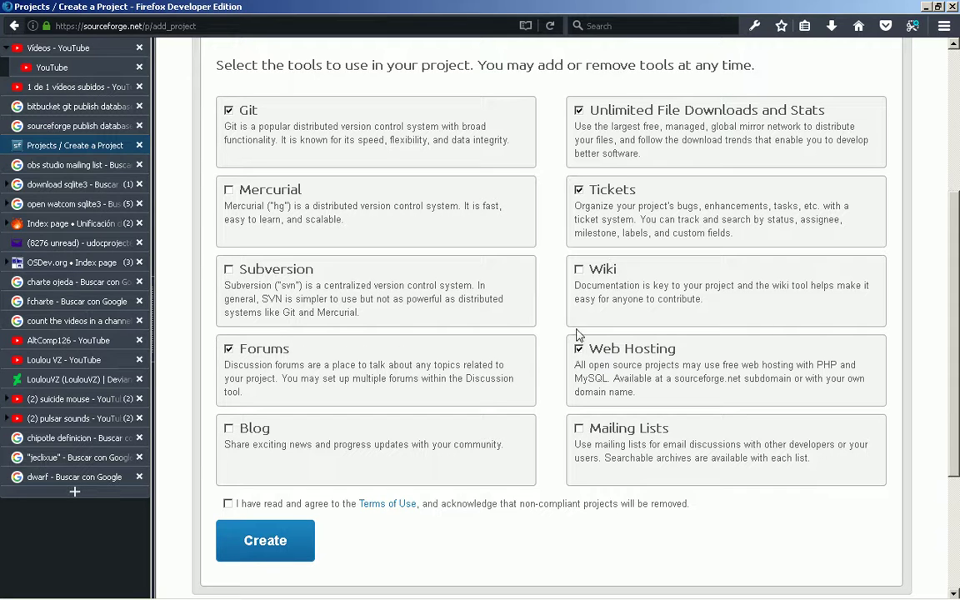
click(578, 270)
Step: Read the Terms of Use to the end in a new tab, then go back to the Create a Project form
middle_click(390, 505)
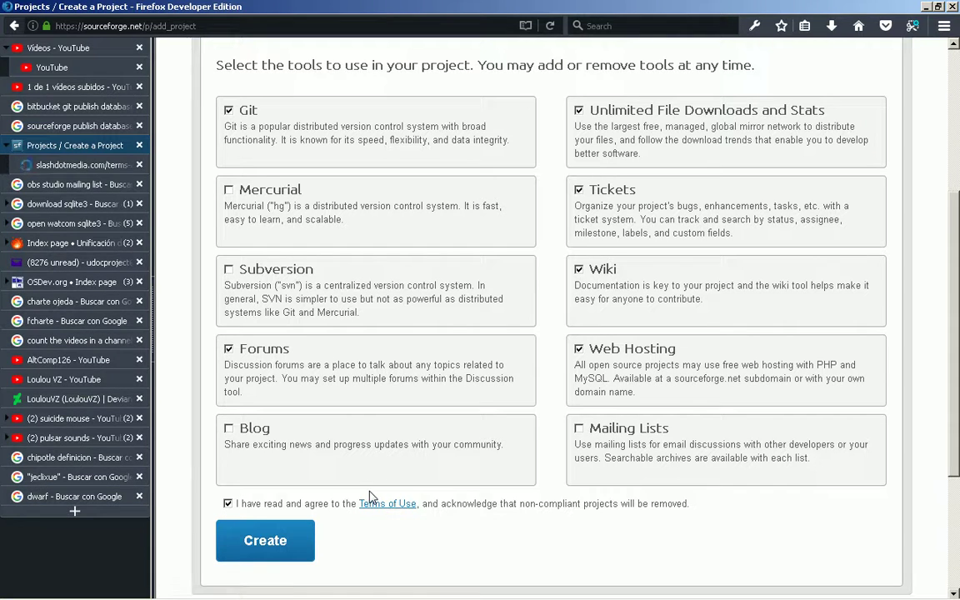
click(51, 165)
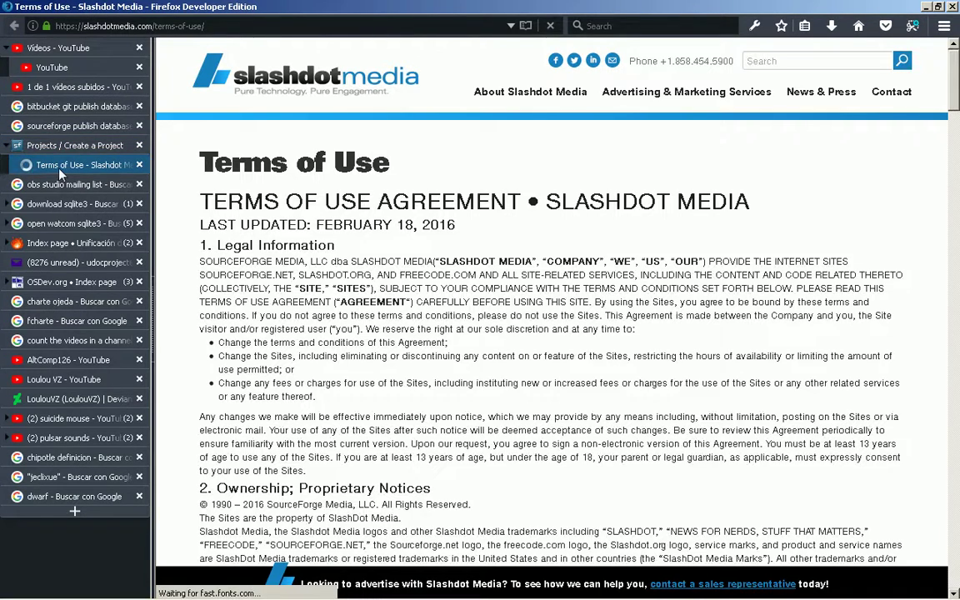
scroll(162, 268, down, 5)
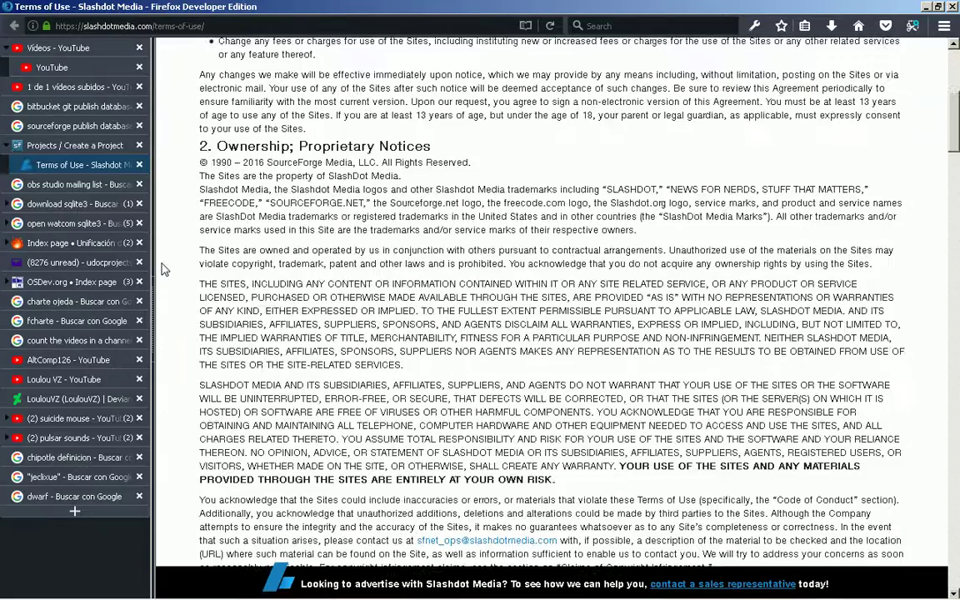
scroll(163, 269, down, 7)
scroll(165, 269, down, 15)
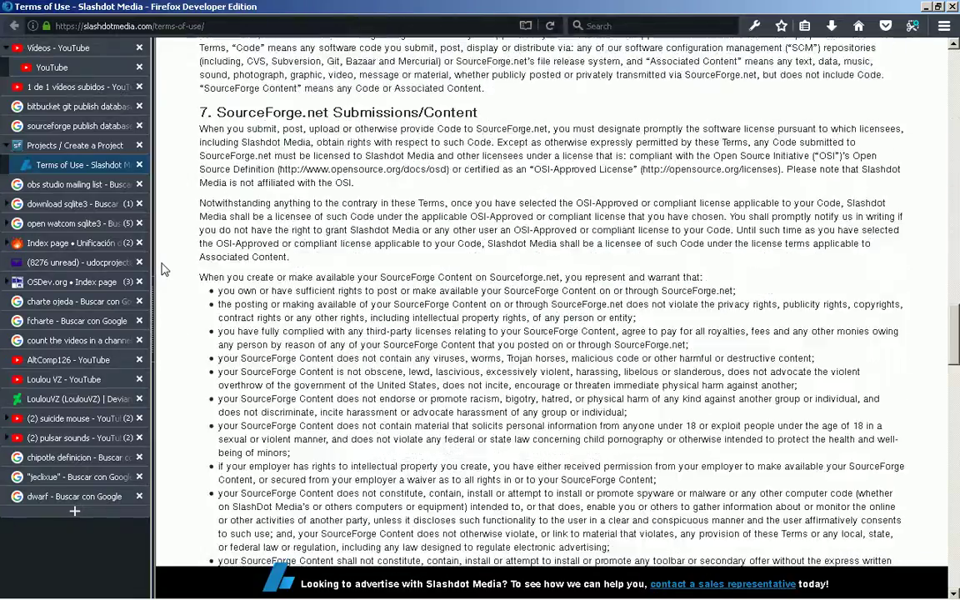
scroll(165, 269, down, 12)
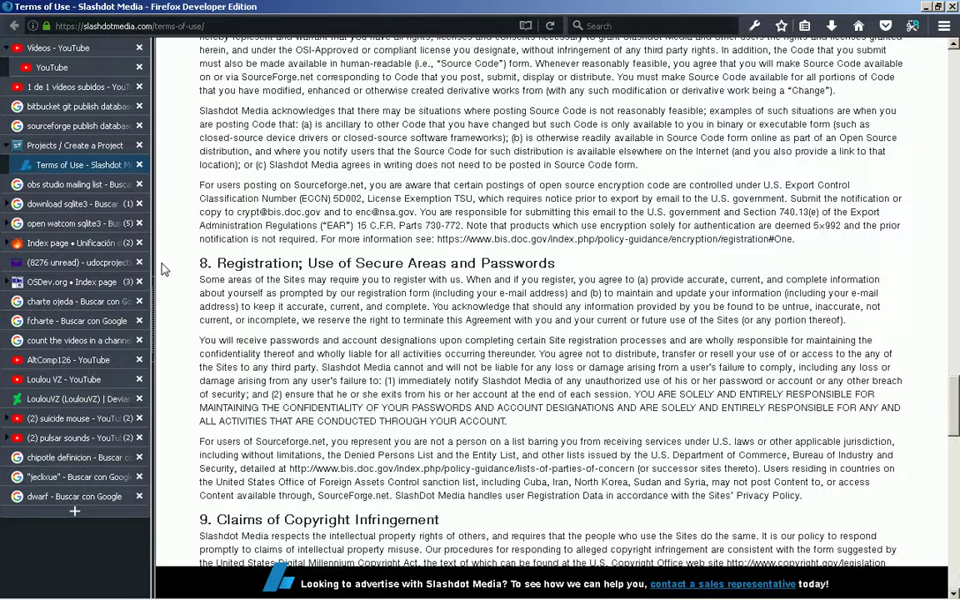
scroll(164, 270, down, 7)
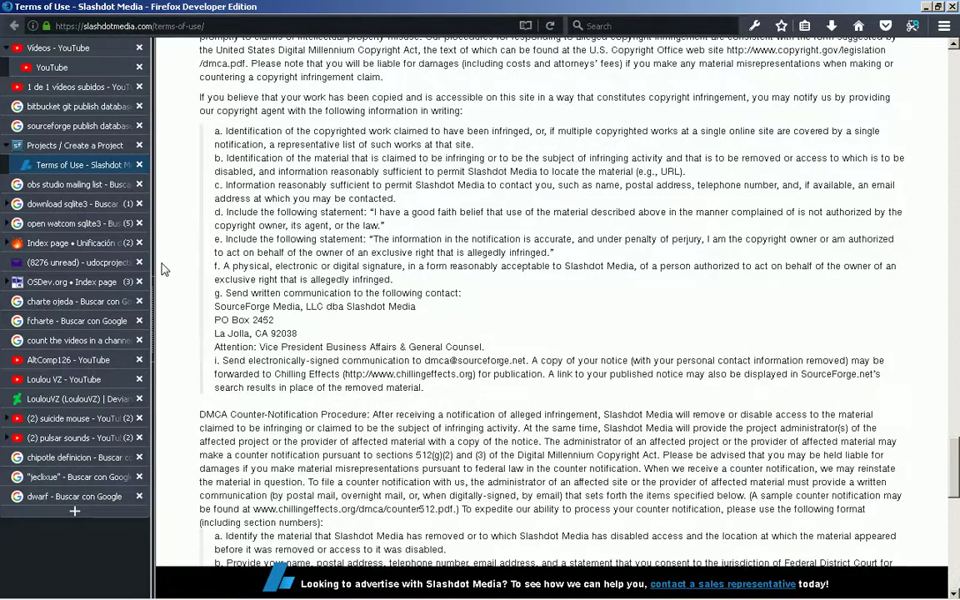
scroll(164, 269, down, 1)
scroll(164, 269, down, 10)
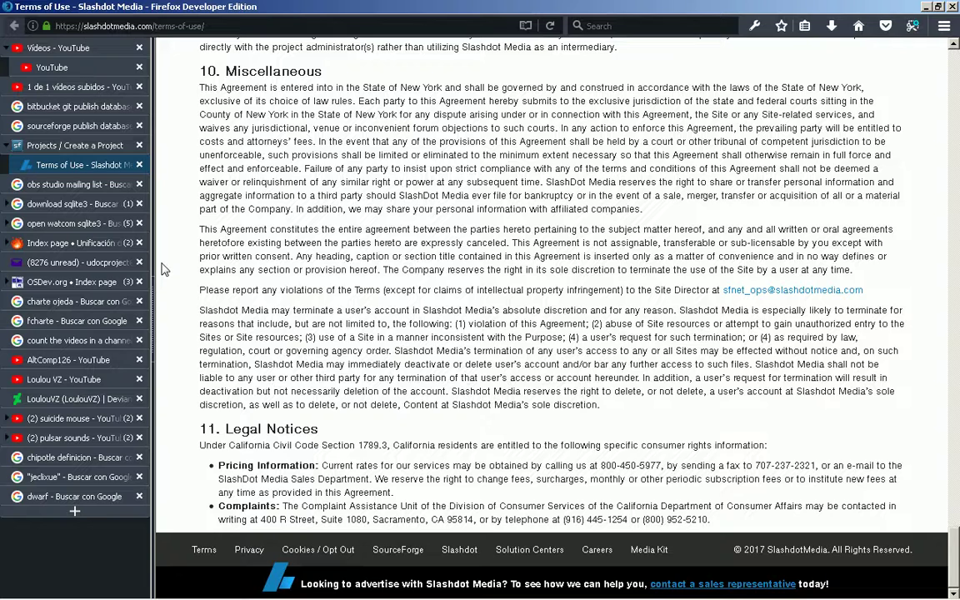
key(ctrl+Page_Up)
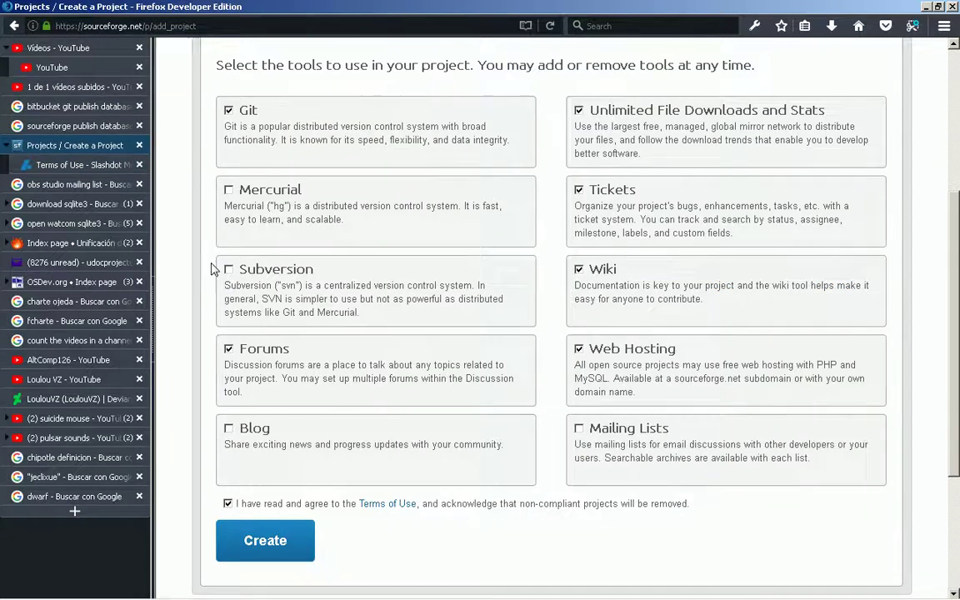
Step: Create the project, then type a phone number into the Phone Verification field
scroll(327, 268, up, 2)
scroll(328, 268, up, 5)
scroll(283, 283, down, 12)
click(271, 343)
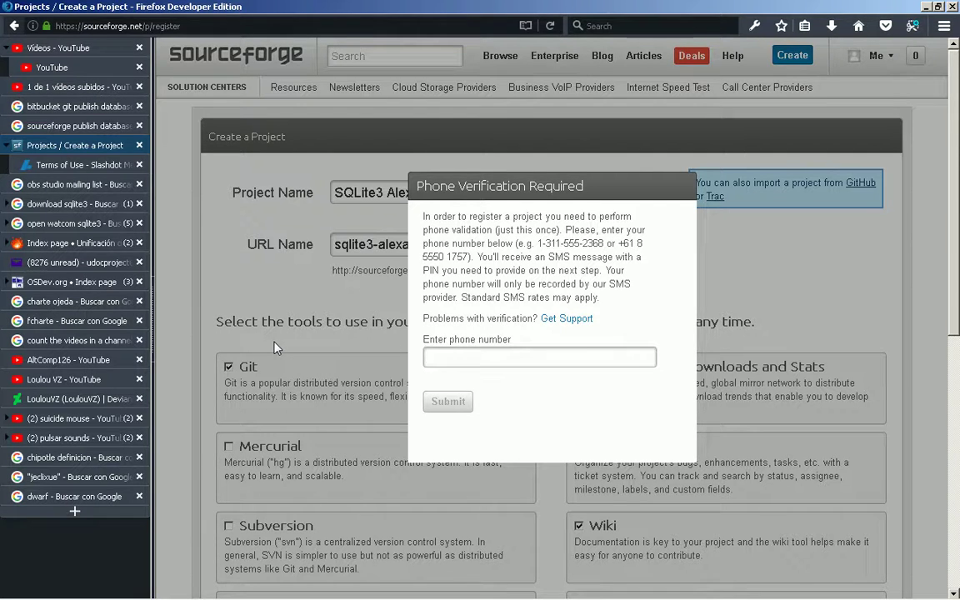
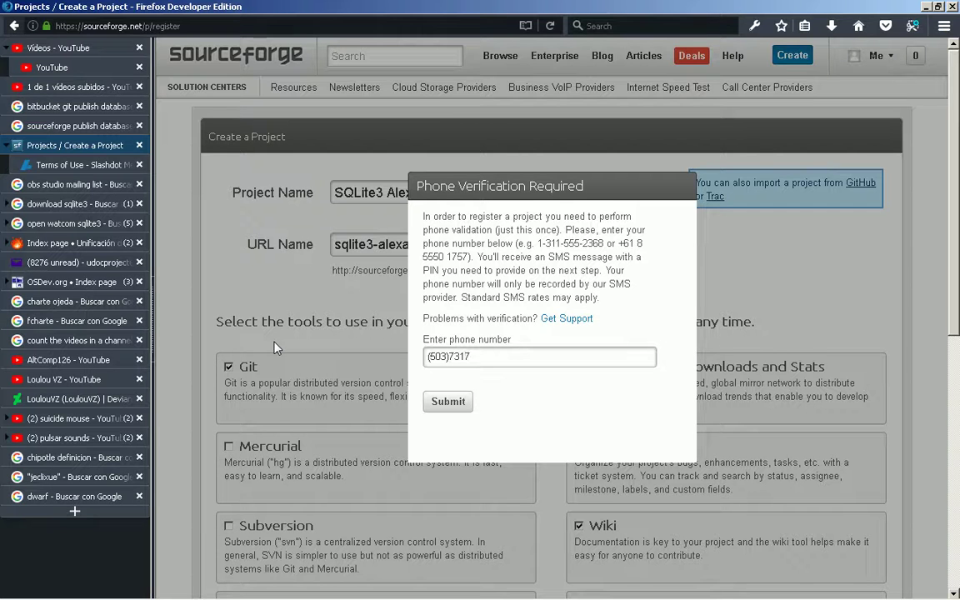
Step: Look over the Get Support help page for verification problems, then return to the phone verification form
click(585, 320)
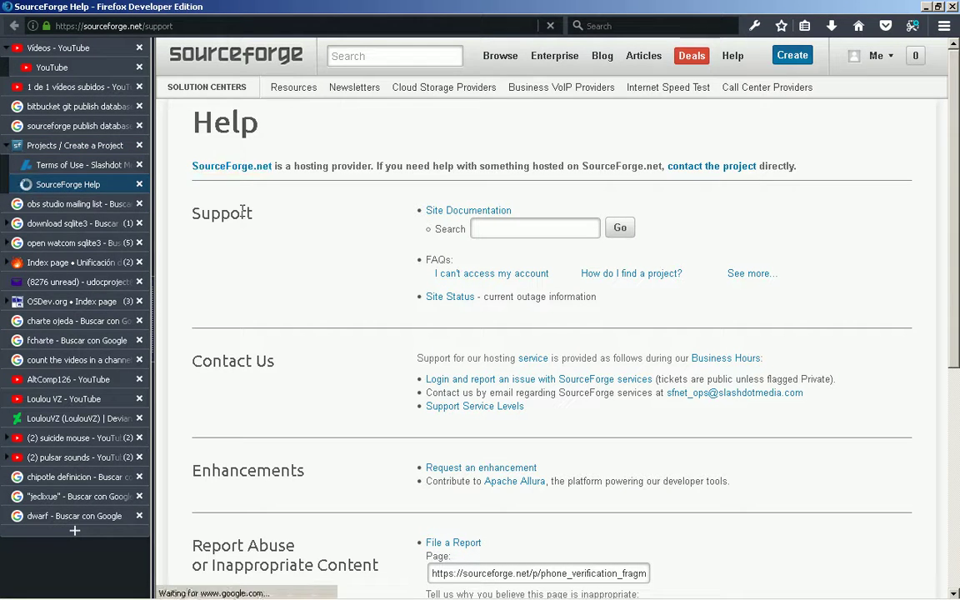
scroll(241, 212, down, 5)
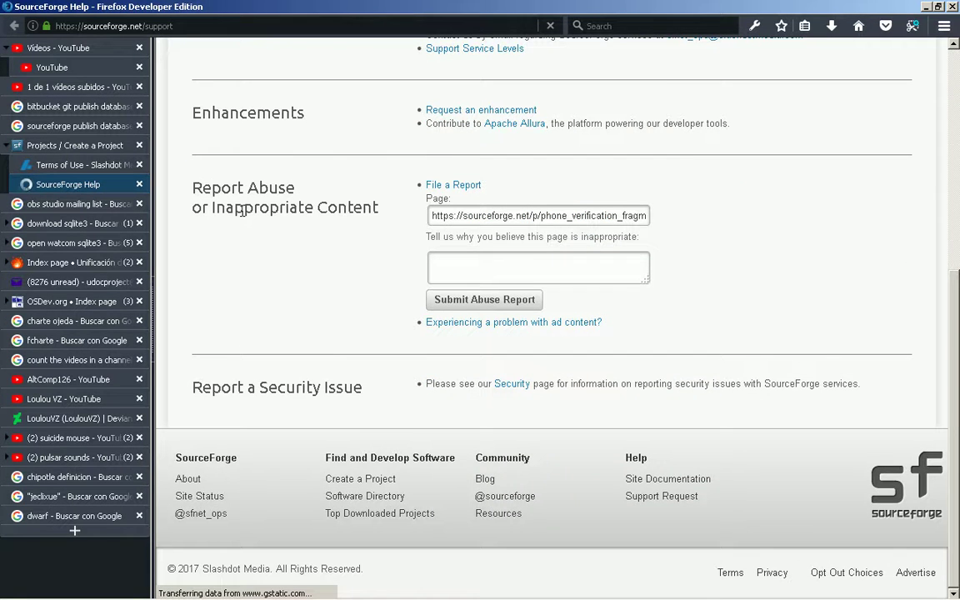
scroll(241, 212, up, 5)
scroll(241, 212, up, 3)
key(ctrl+Page_Up)
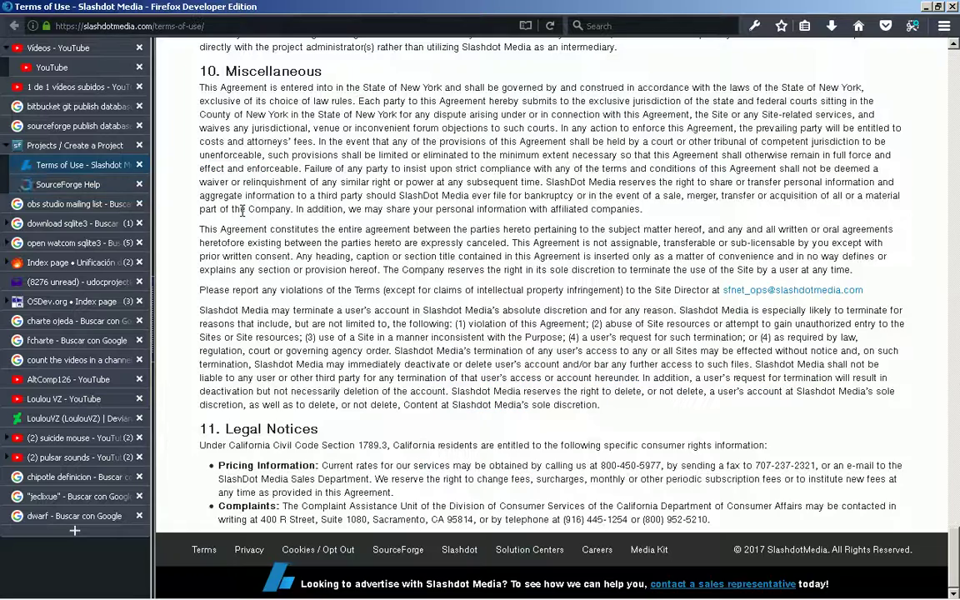
key(ctrl+Page_Up)
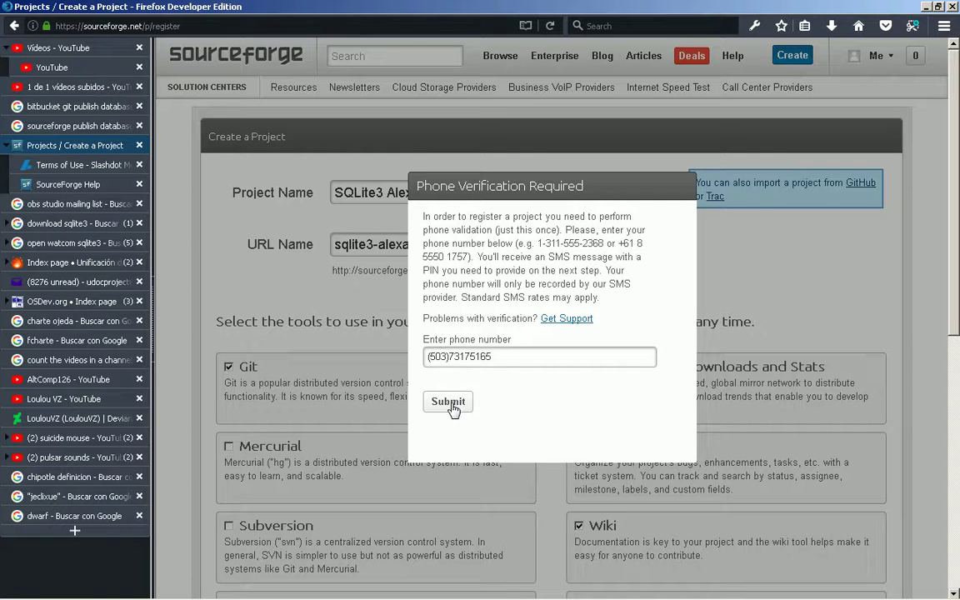
Step: Submit the phone number and enter the PIN received by SMS
click(452, 407)
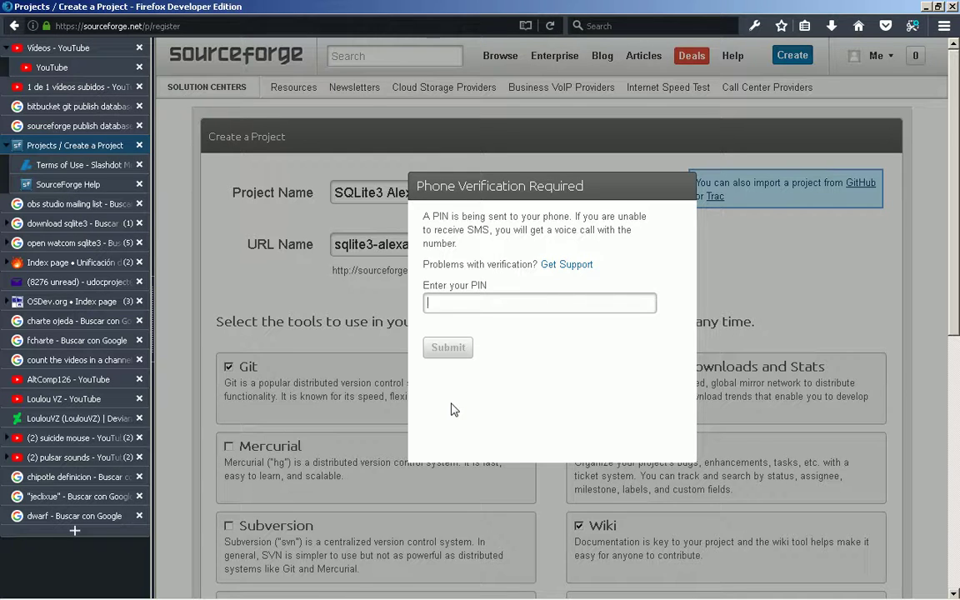
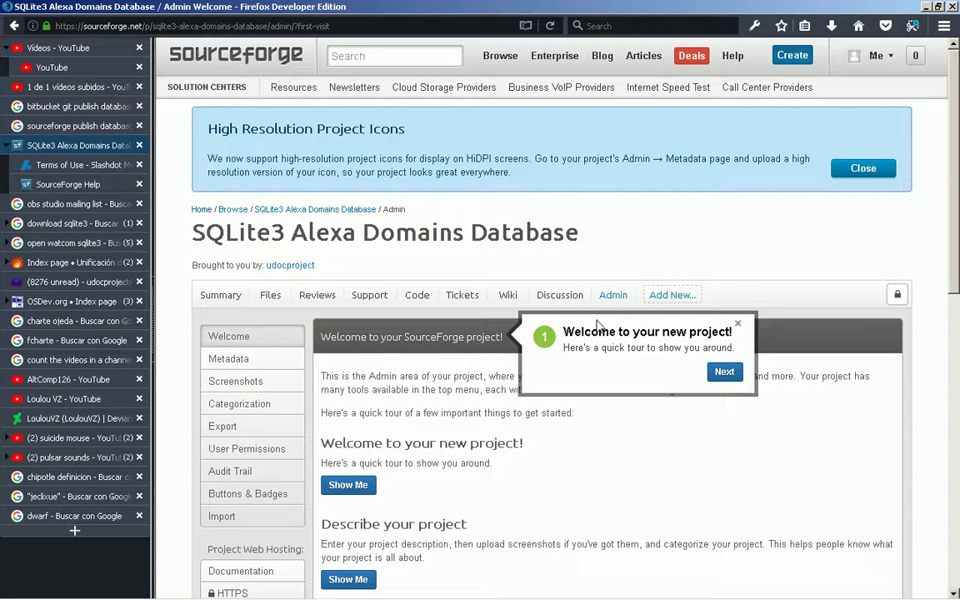
Step: Step through the tour tips (Add tools, Customize, Add users, Start coding) and finish at Make a release
click(723, 371)
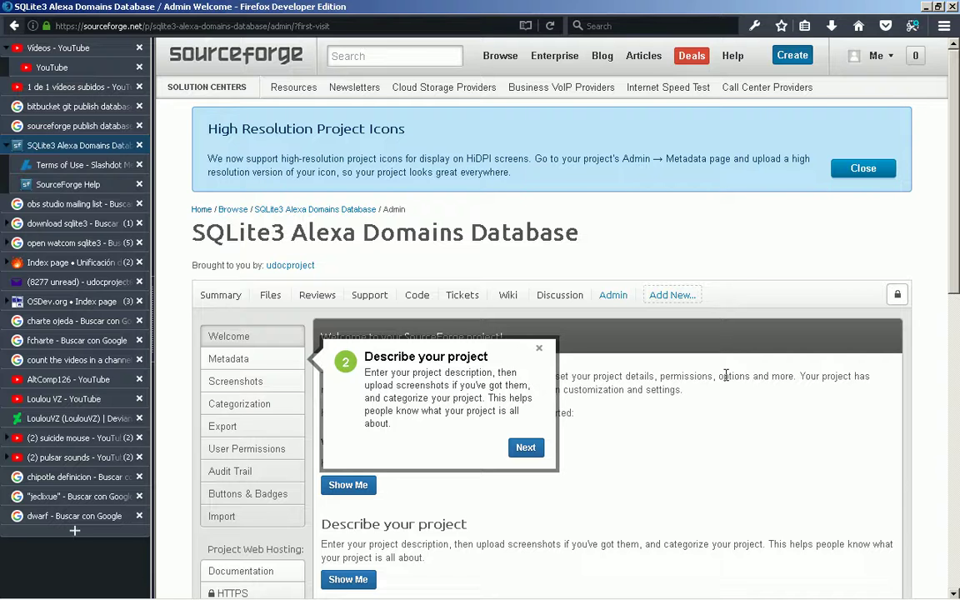
click(524, 447)
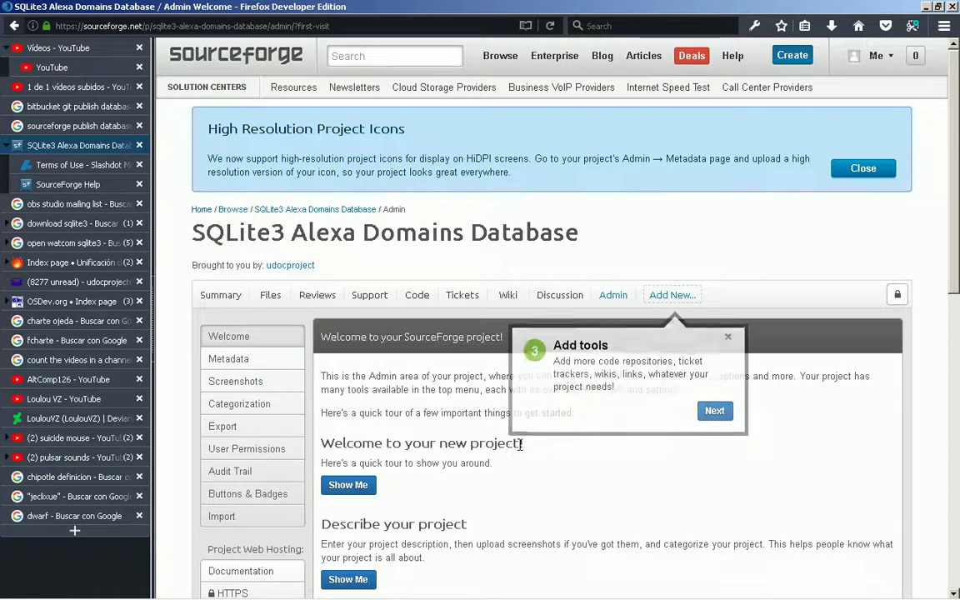
click(717, 408)
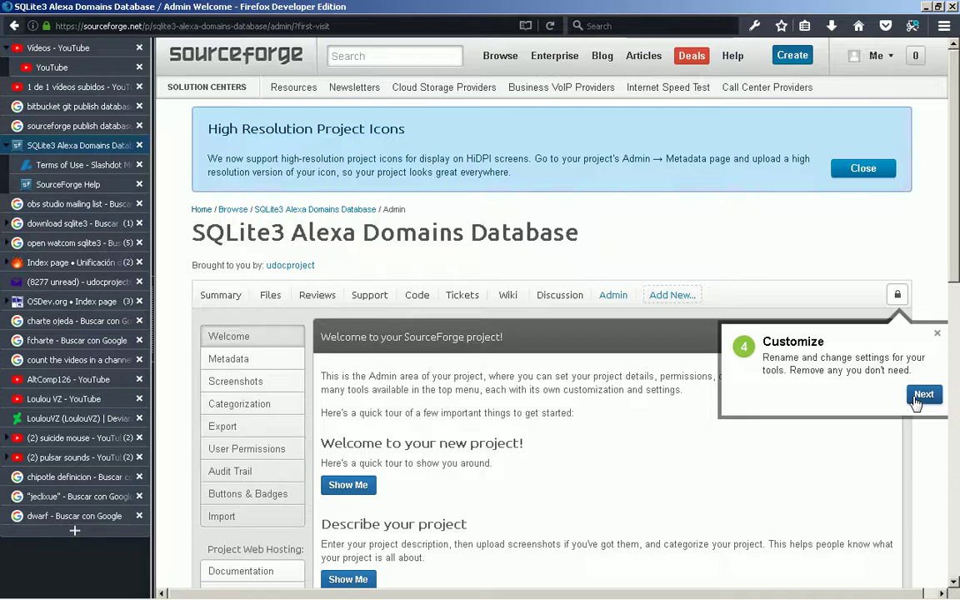
click(923, 395)
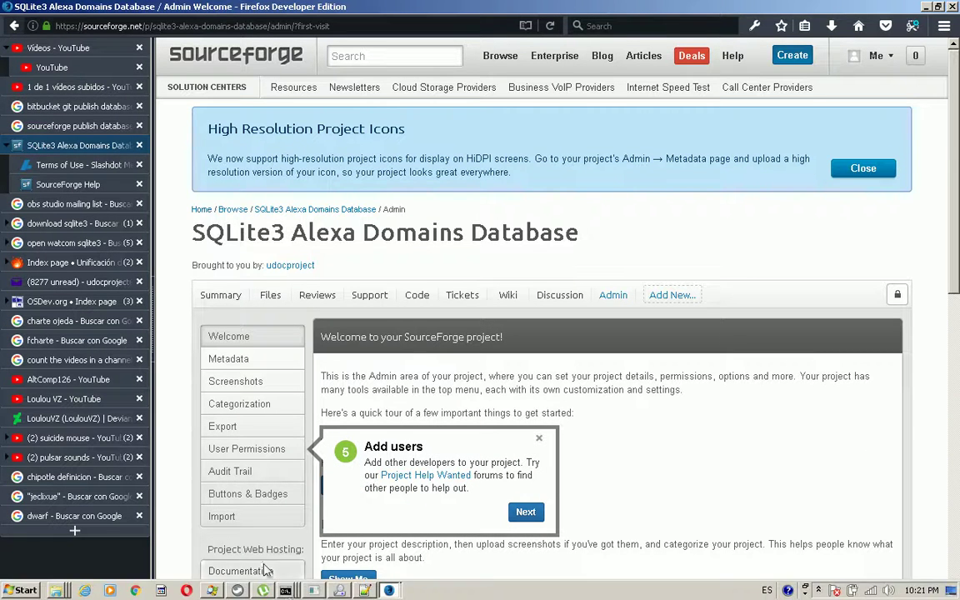
click(526, 514)
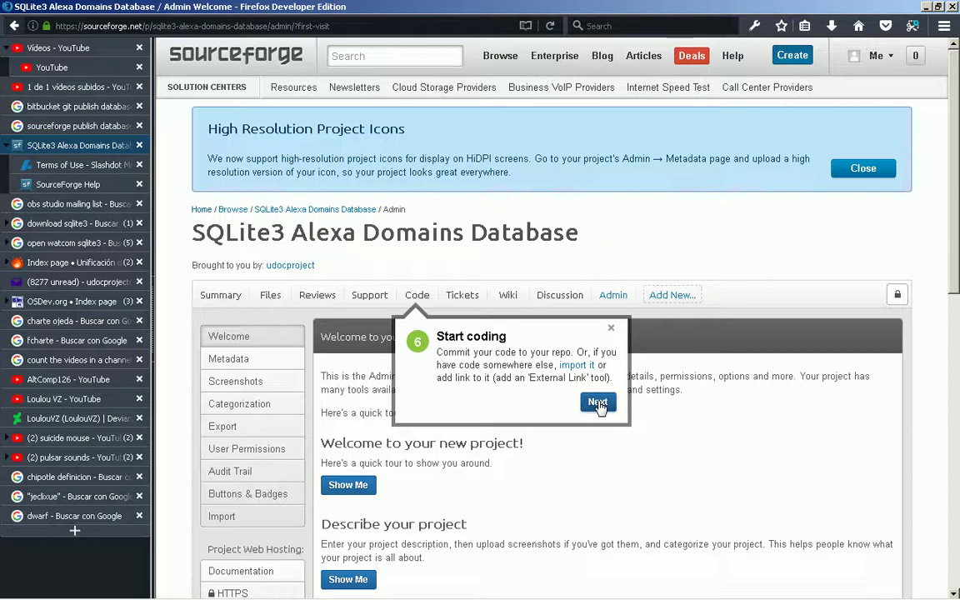
click(596, 404)
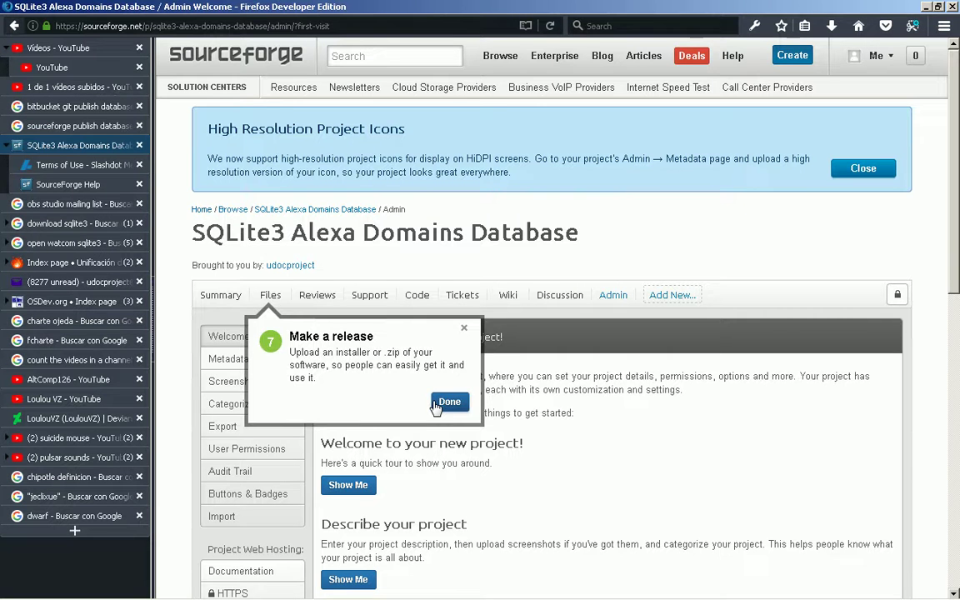
click(434, 404)
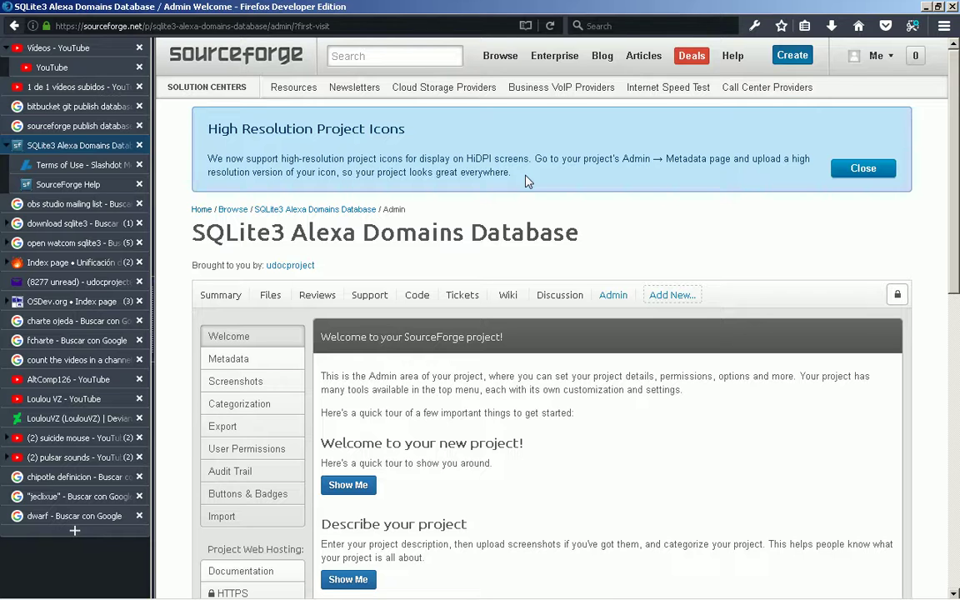
Step: Scroll the admin welcome page down to Make a release, then switch to the N:\files\Alexa Explorer window
drag(527, 187, 525, 139)
click(525, 135)
scroll(525, 157, down, 4)
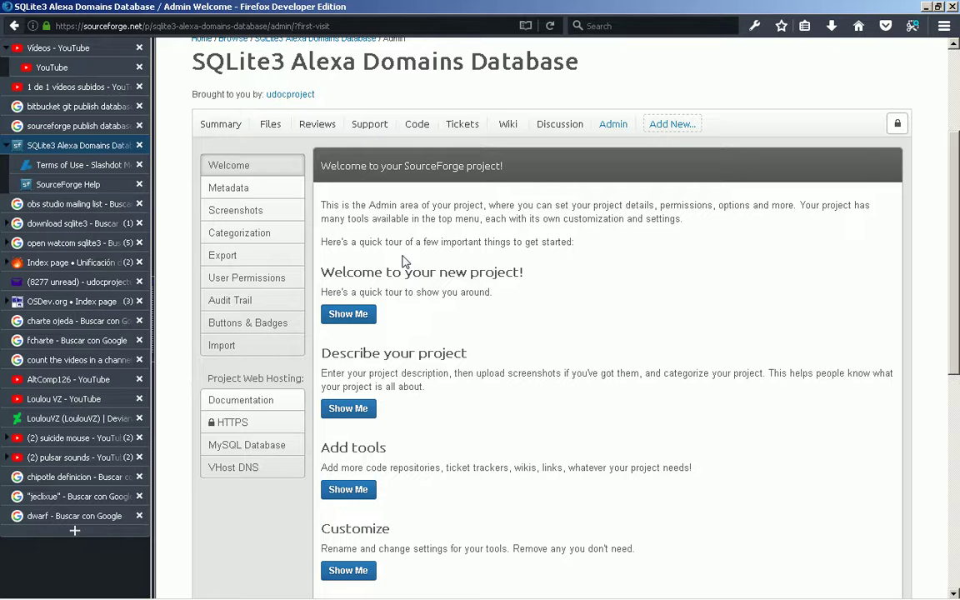
scroll(315, 291, down, 3)
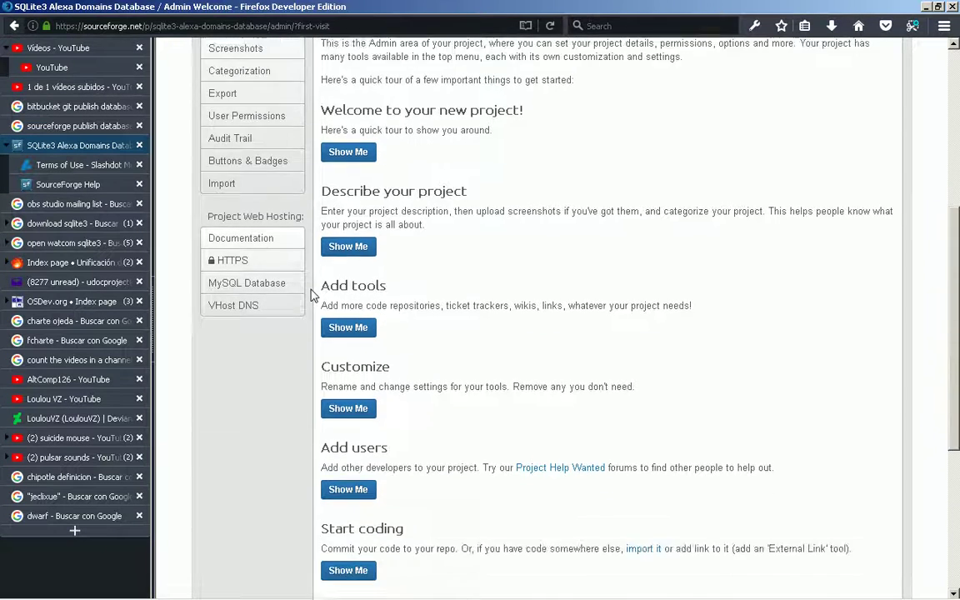
scroll(315, 294, down, 6)
scroll(315, 296, down, 1)
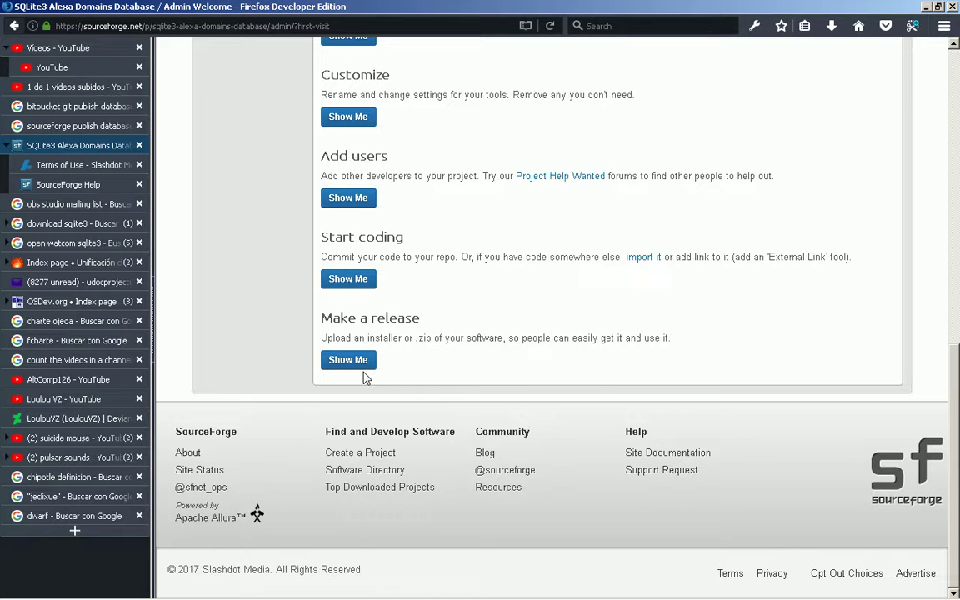
key(alt+Tab)
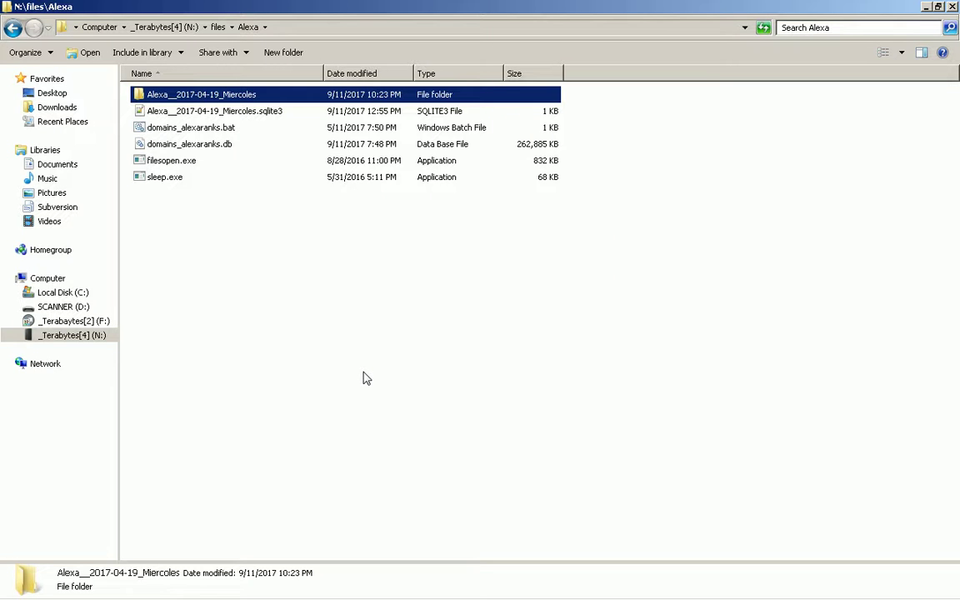
Step: Bring the Wget console window to the front
key(shift+F10)
key(Down)
key(Down)
key(Down)
key(Down)
key(Down)
key(Down)
key(Escape)
key(alt+Tab)
key(Right)
key(Down)
key(Down)
key(Left)
key(Left)
key(Left)
key(Right)
key(Right)
key(Right)
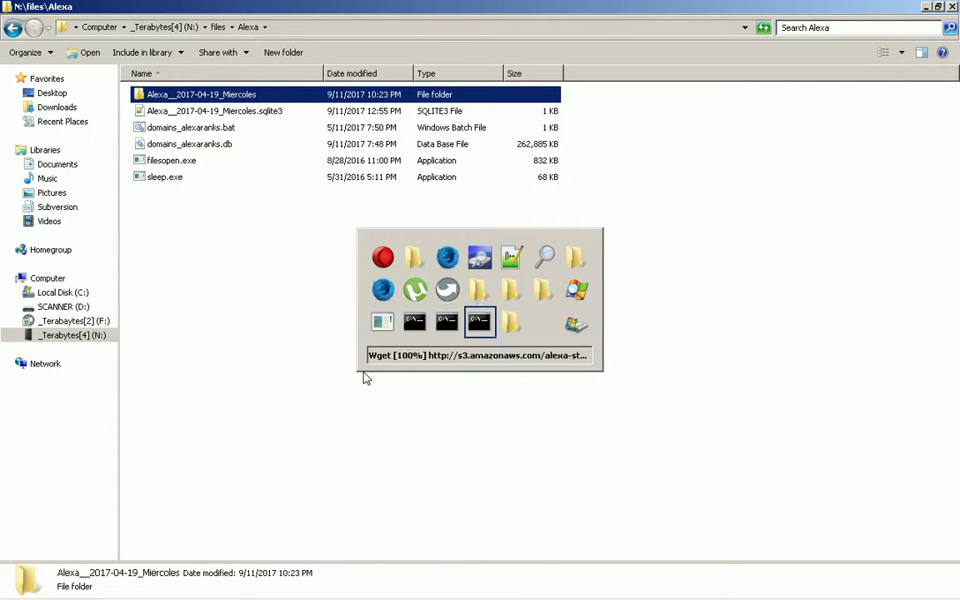
key(Return)
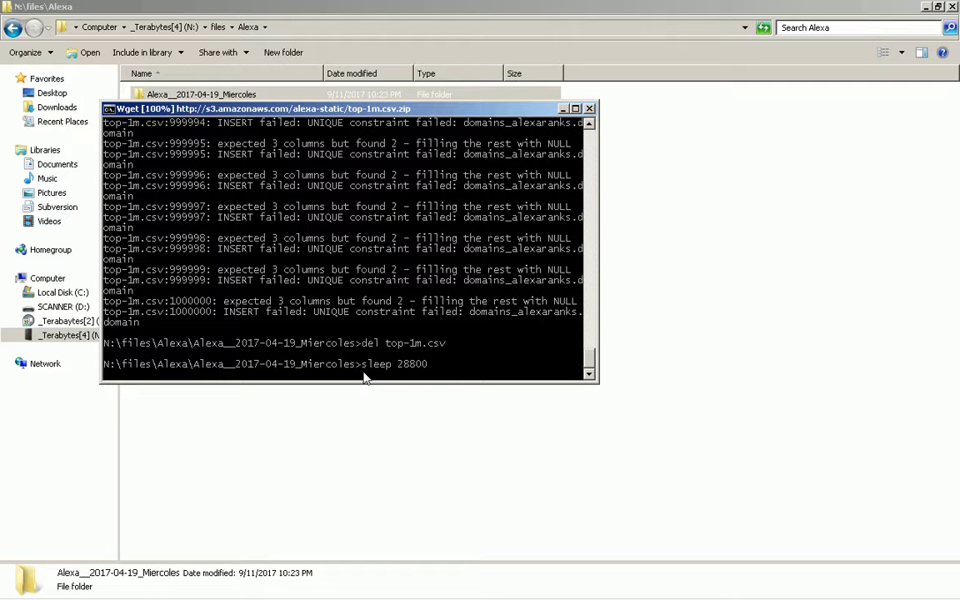
Step: Stop the sleeping Wget batch job with Ctrl+C and confirm termination with y
key(ctrl+c)
text(y)
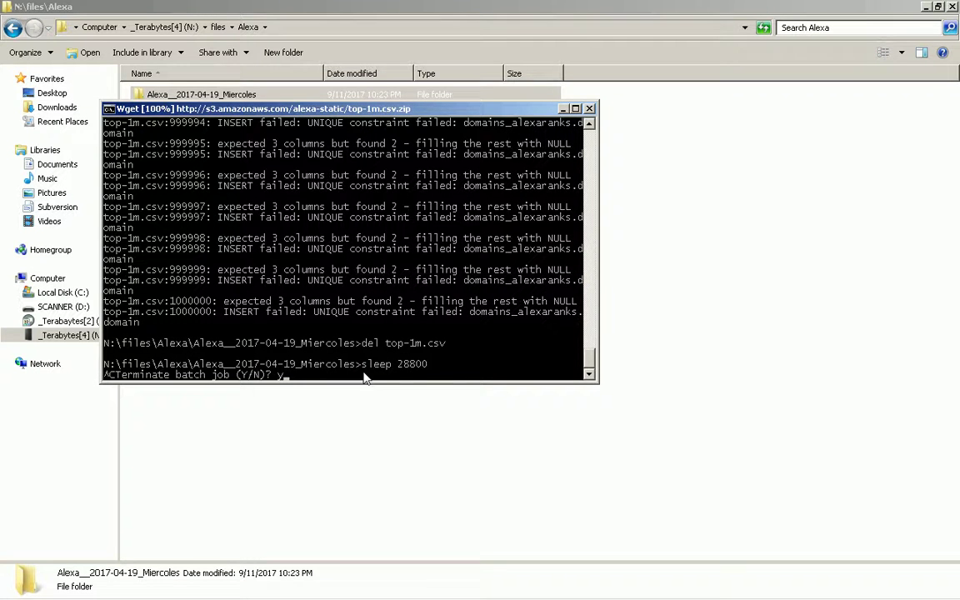
key(Return)
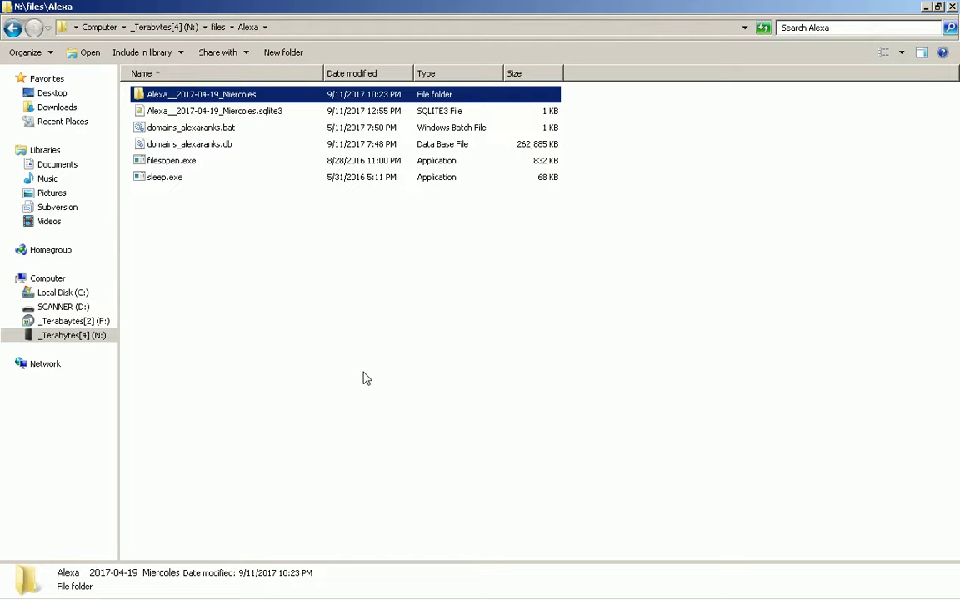
Step: Return to the Explorer window showing the N:\files\Alexa folder
key(alt+Tab)
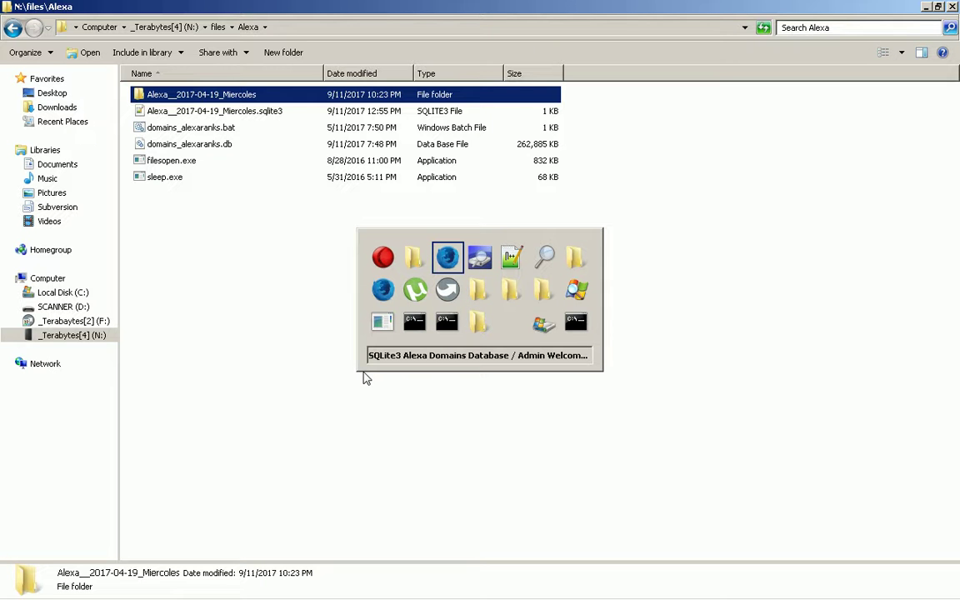
key(Escape)
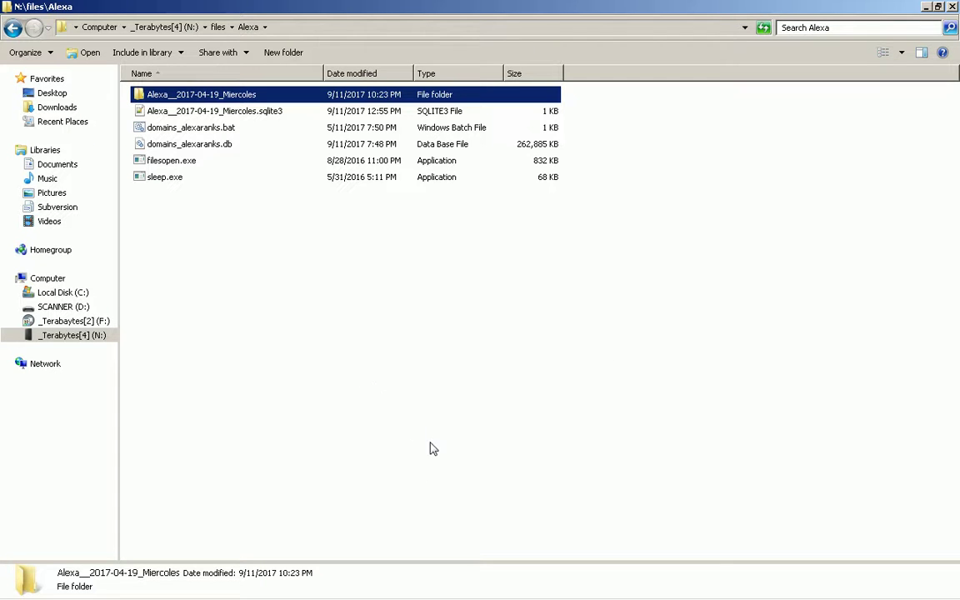
mouse_move(428, 595)
key(alt+Tab)
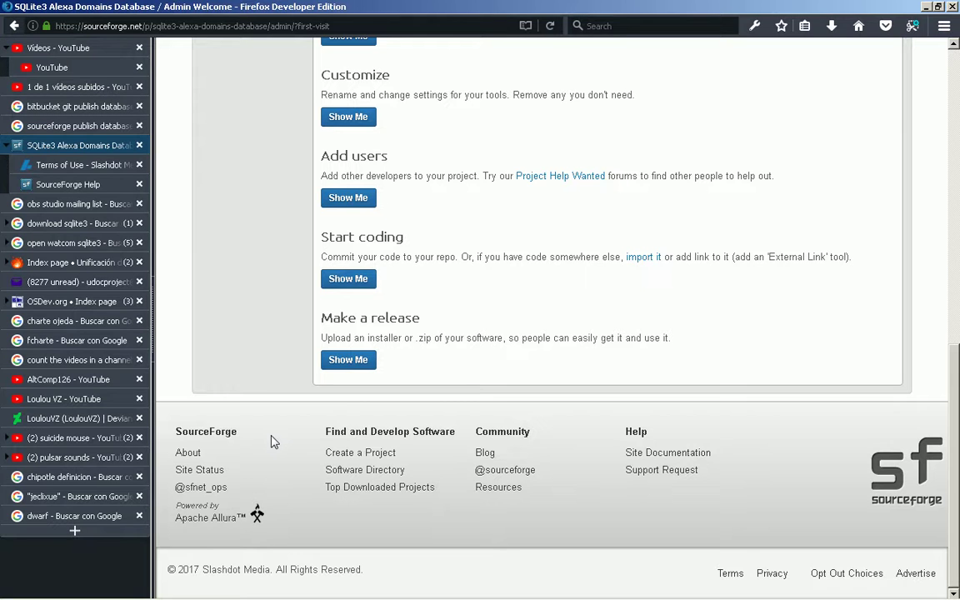
key(alt+Tab)
Step: Rename the selected folder to Alexa_SQLite3_Domains_Database
key(F2)
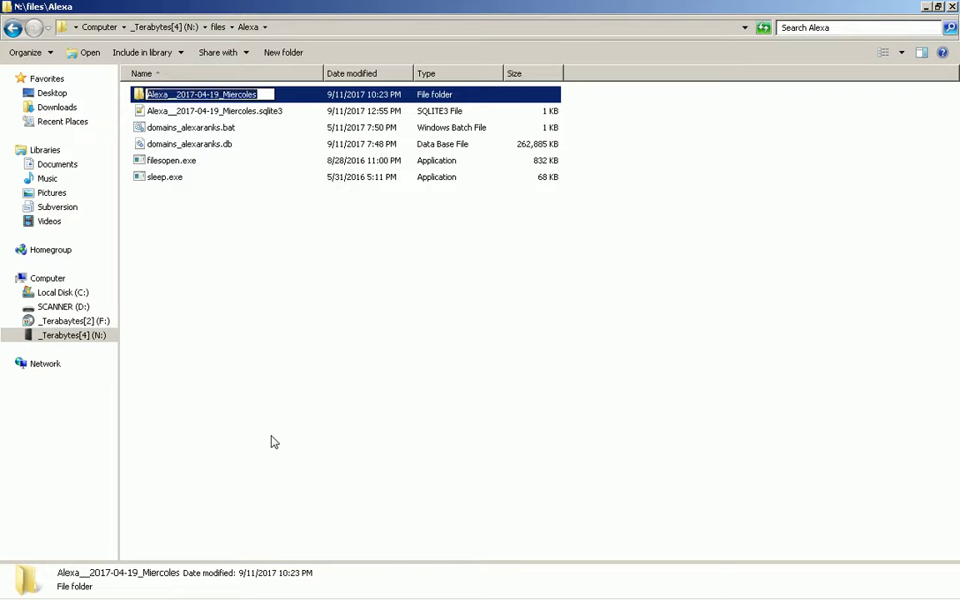
text(AL)
key(BackSpace)
key(BackSpace)
text(Ale)
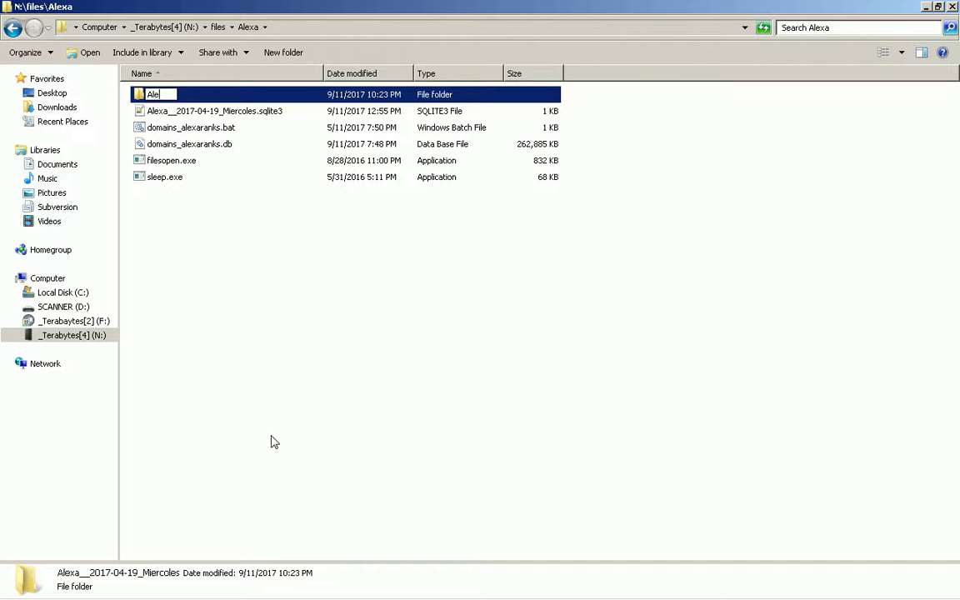
text(xa_SQLite3_Domai)
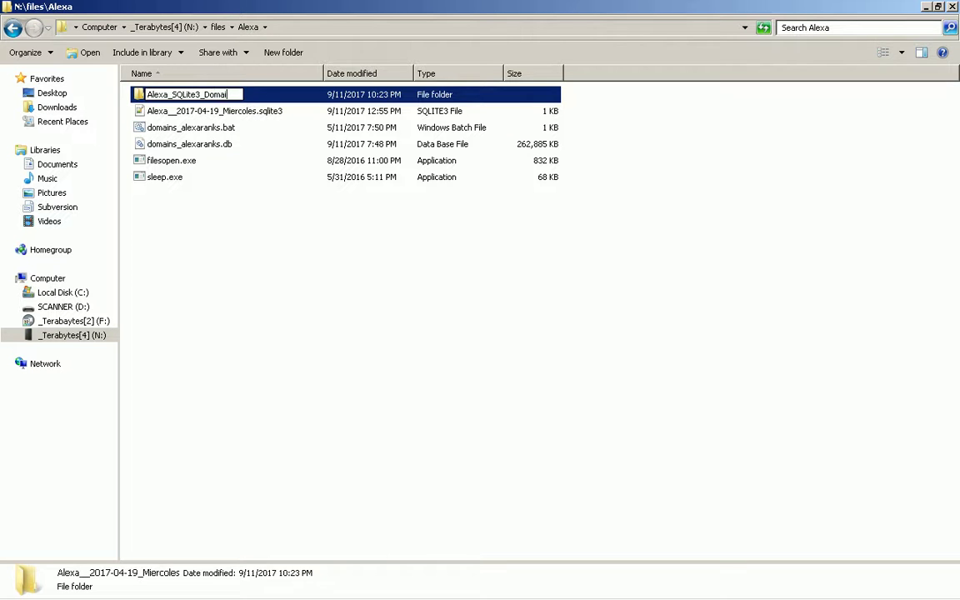
text(ns_Database)
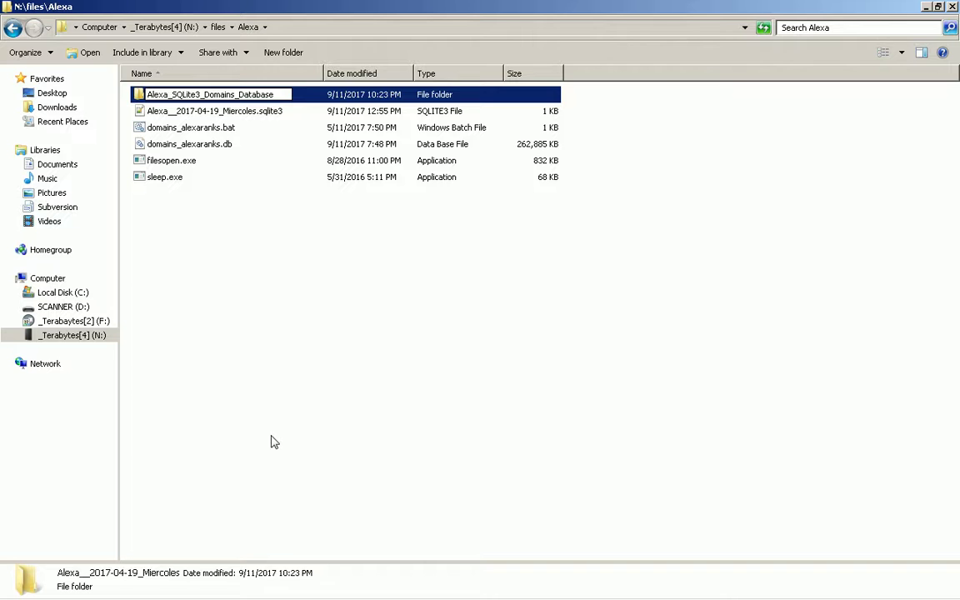
key(Return)
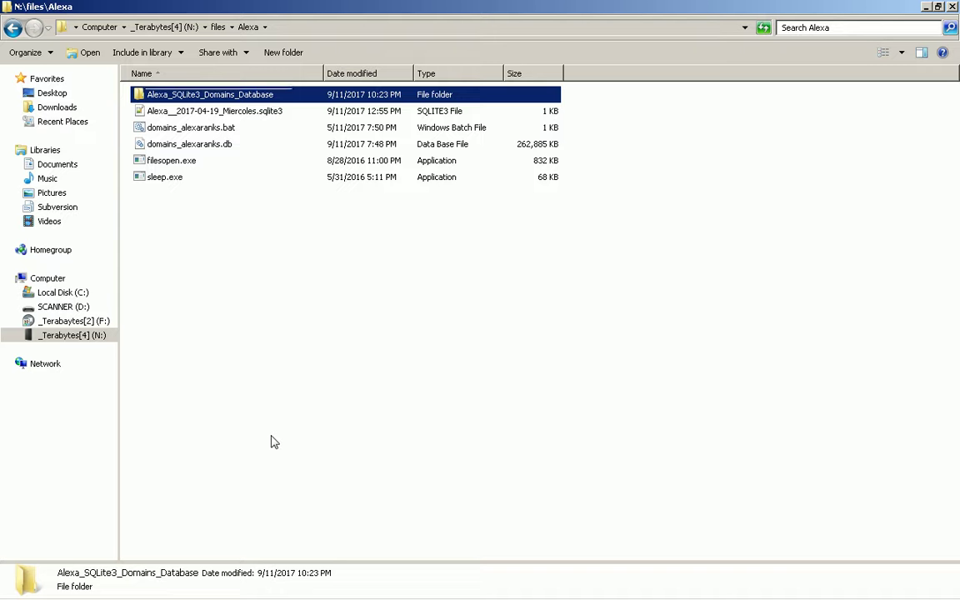
Step: Insert 'Browseable_' so the folder becomes Alexa_SQLite3_Browseable_Domains_Database
key(F2)
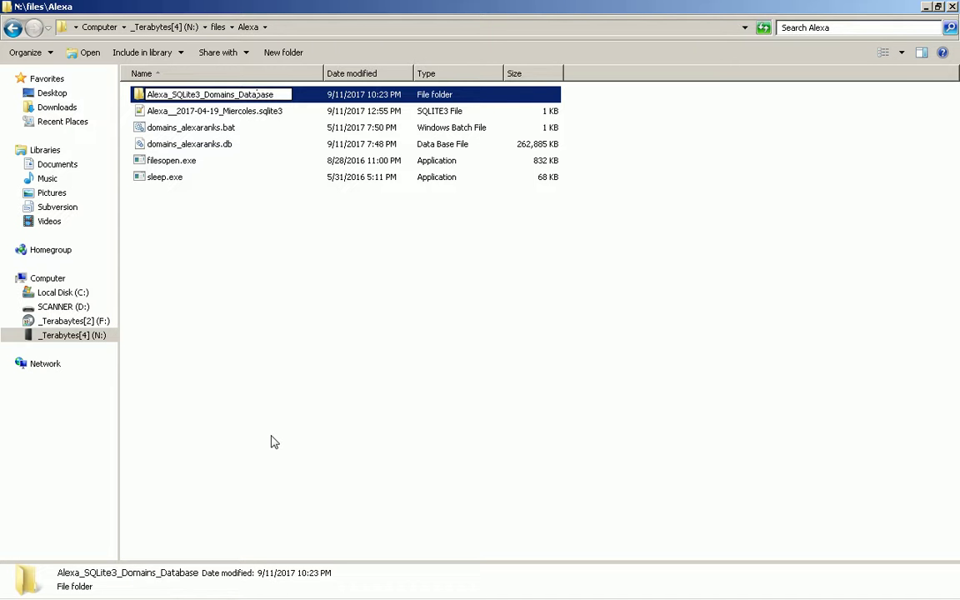
key(Right)
key(Right)
text(Browseable_)
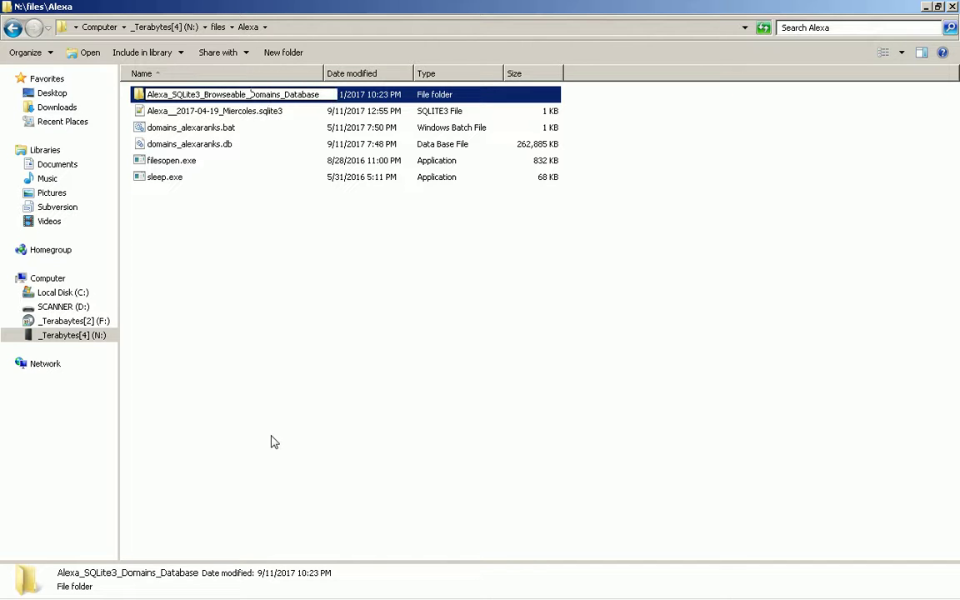
key(Return)
Step: Search the web for 'browseable' in a new browser tab, then close that tab
key(alt+Tab)
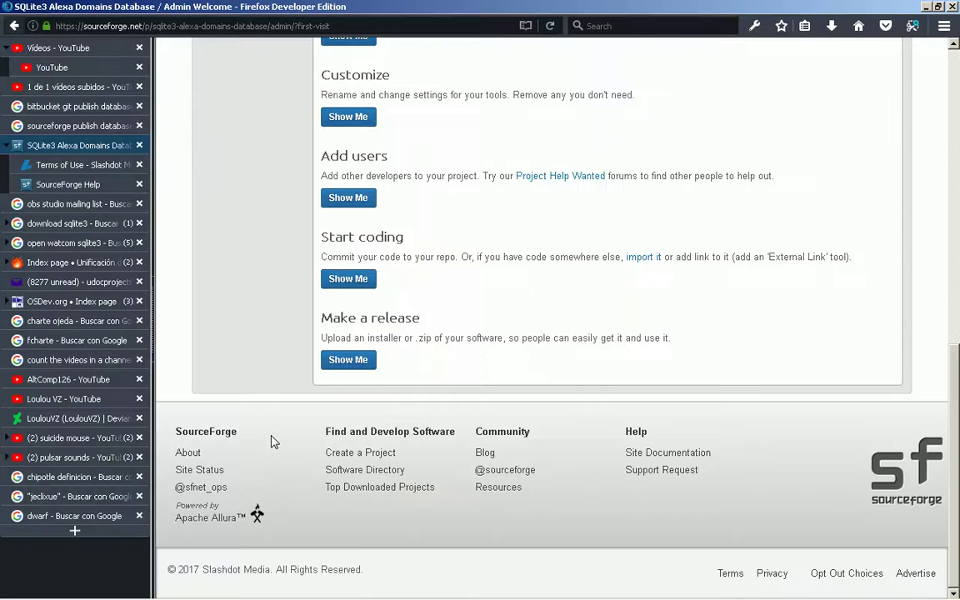
key(ctrl+t)
text(browseable)
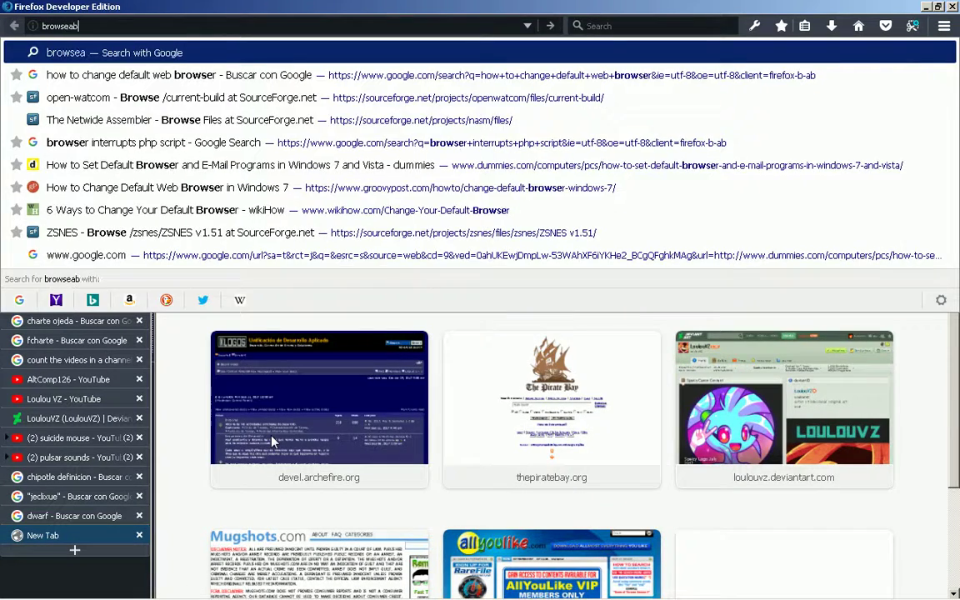
key(Return)
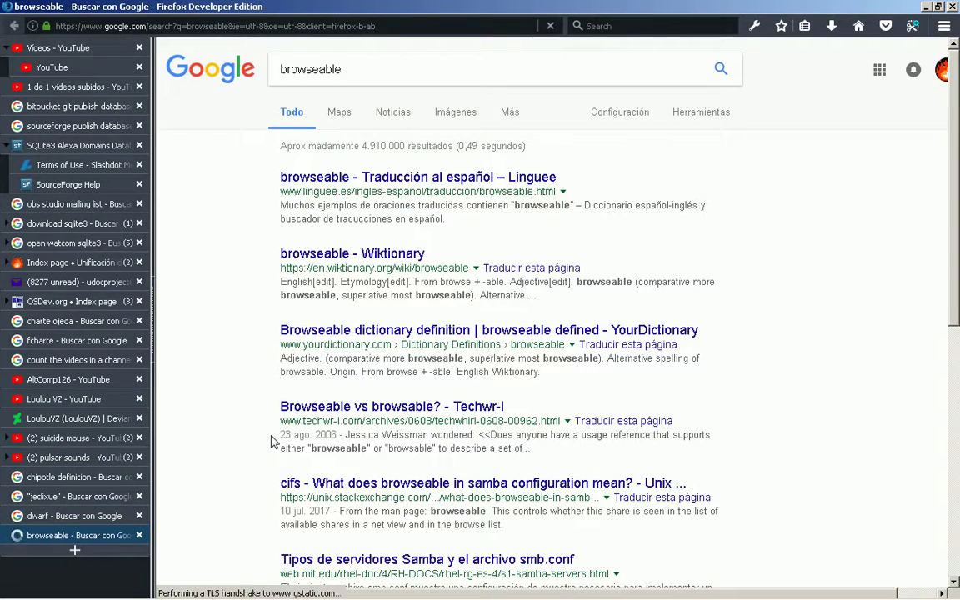
key(ctrl+w)
Step: Bring up the actions list for the Alexa_SQLite3_Browseable_Domains_Database folder in Explorer
key(alt+Tab)
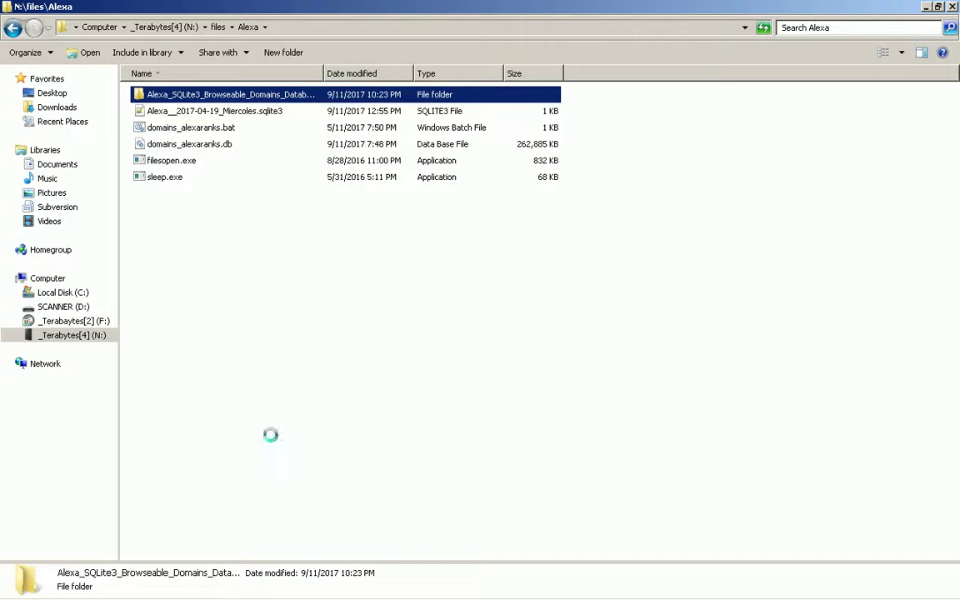
key(shift+F10)
key(Down)
key(Down)
key(Down)
key(Down)
key(Down)
key(Down)
key(Down)
key(Right)
key(Left)
Step: Zip the folder into Alexa_SQLite3_Browseable_Domains_Database.zip with 7-Zip, then return to Firefox
key(Down)
key(Down)
key(Down)
key(Down)
key(Down)
key(Up)
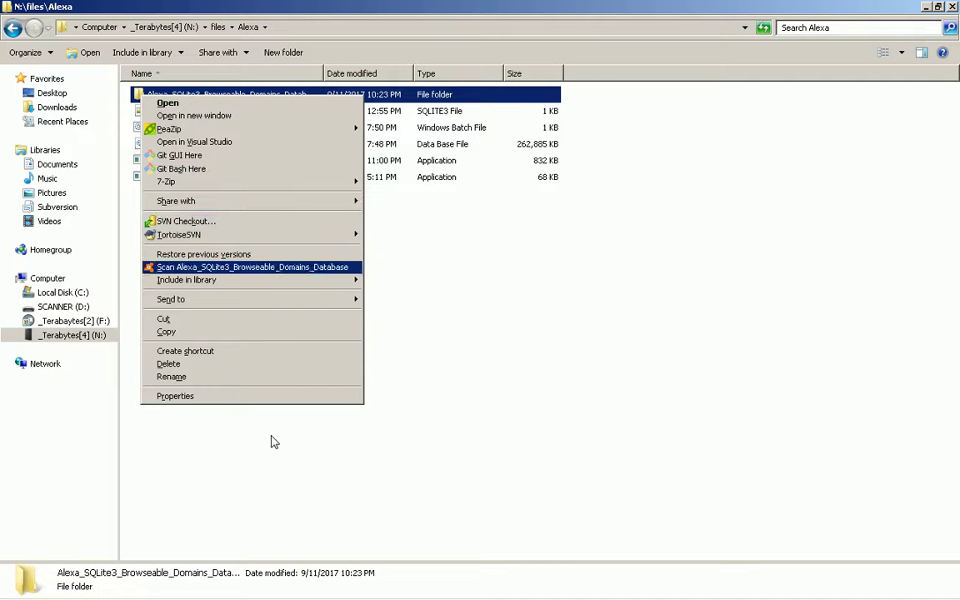
key(Up)
key(Up)
key(Up)
key(Up)
key(Up)
key(Right)
key(Down)
key(Down)
key(Down)
key(Down)
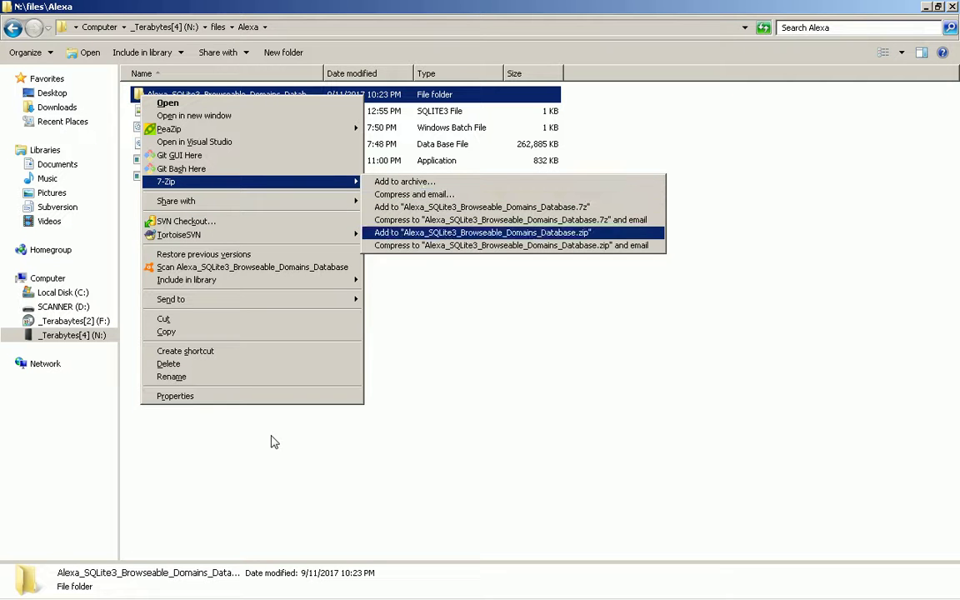
key(Return)
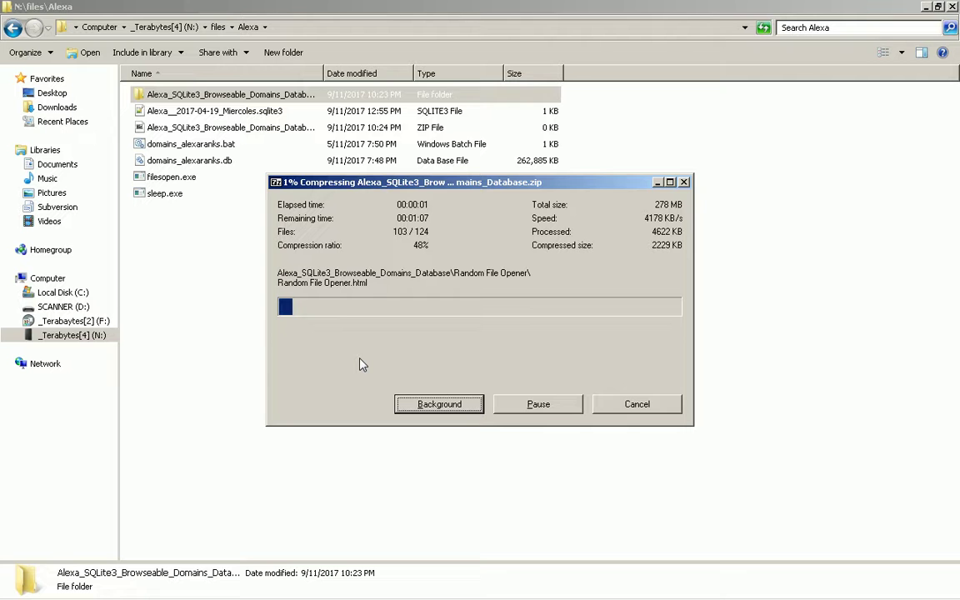
key(alt+Tab)
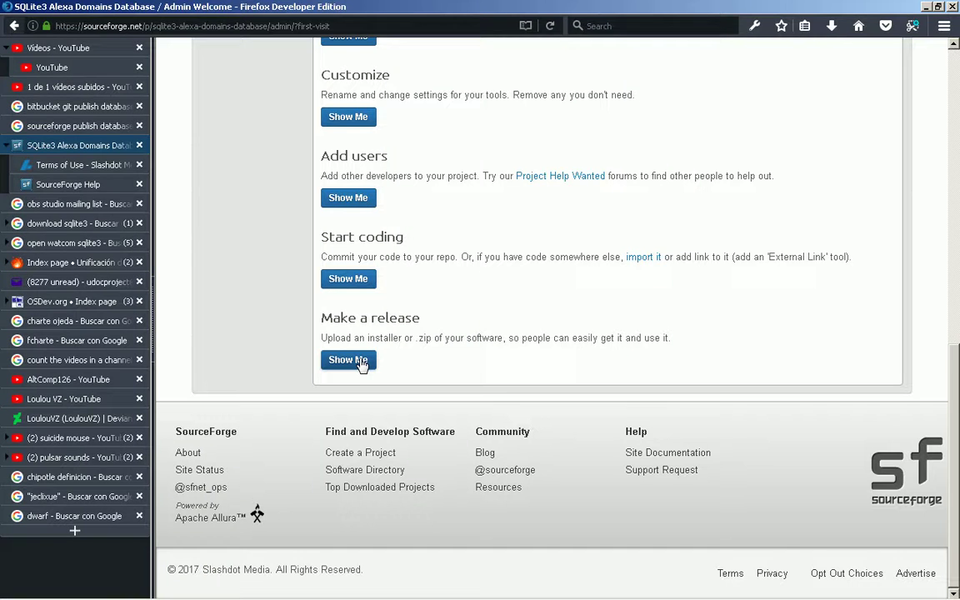
Step: Dismiss the Make a release tour tip and go to the empty Files tab, briefly checking compression
click(349, 360)
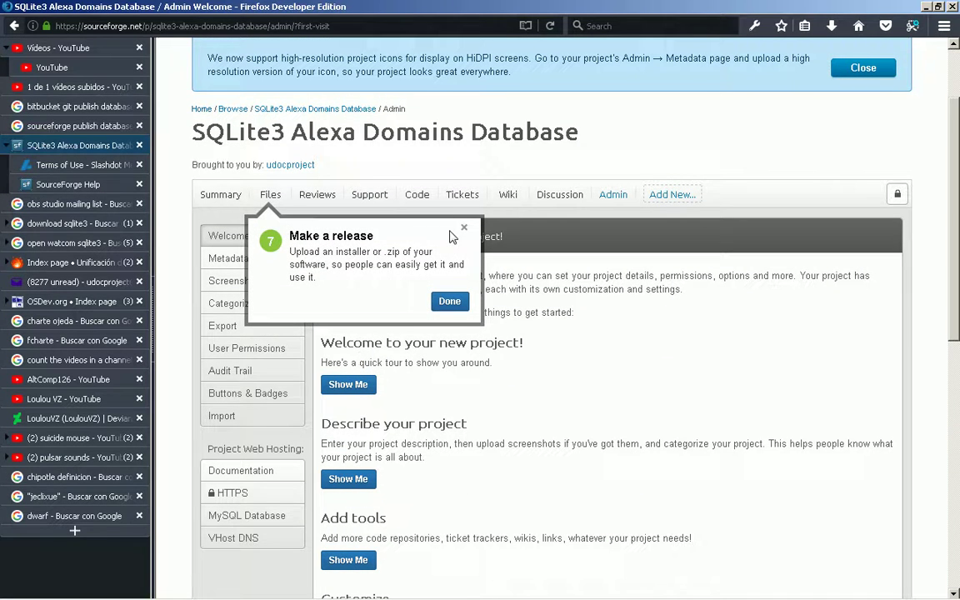
click(449, 300)
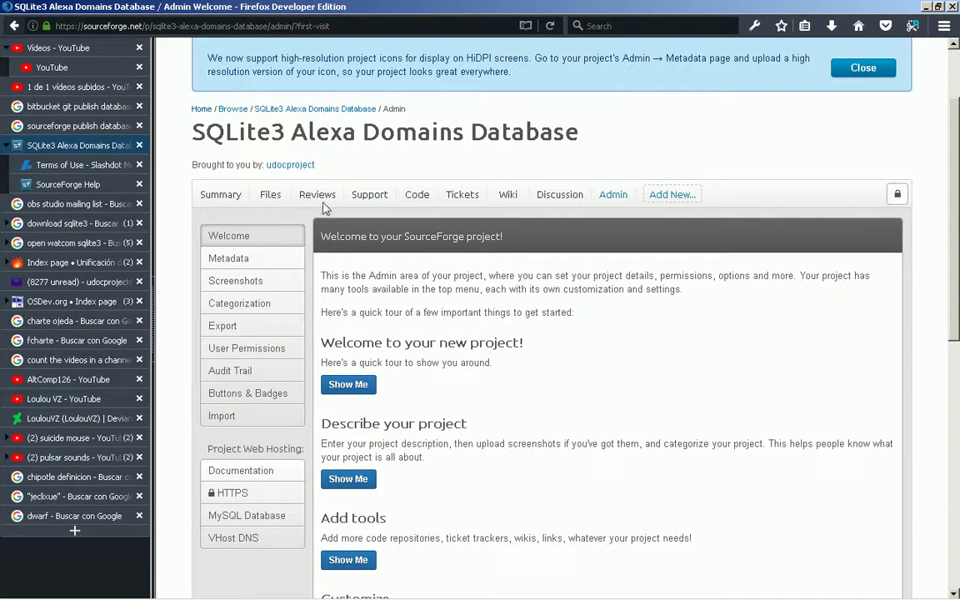
click(271, 197)
key(alt+Tab)
key(alt+Tab)
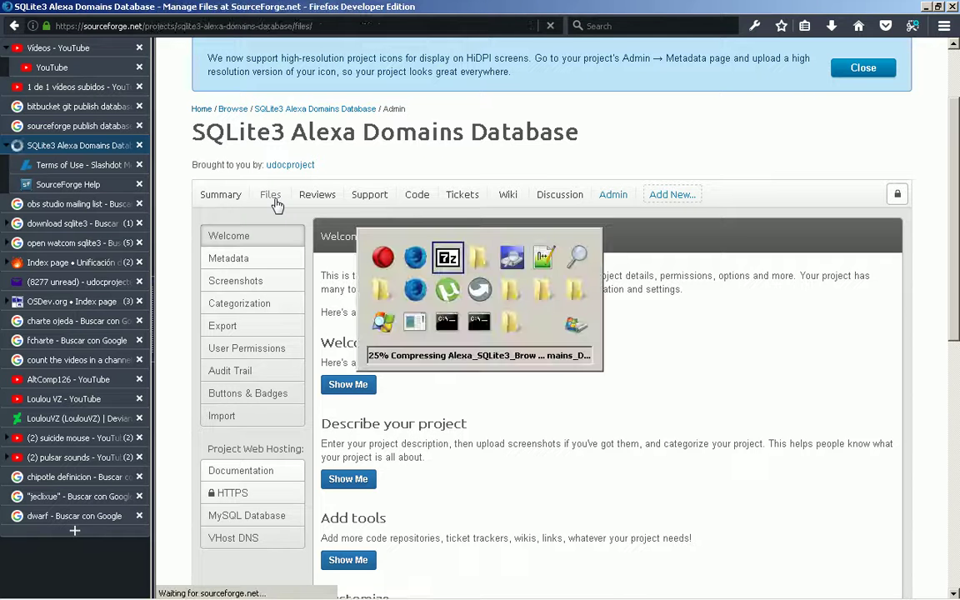
key(shift+alt+Tab)
key(shift+alt+Tab)
key(shift+alt+Tab)
key(Escape)
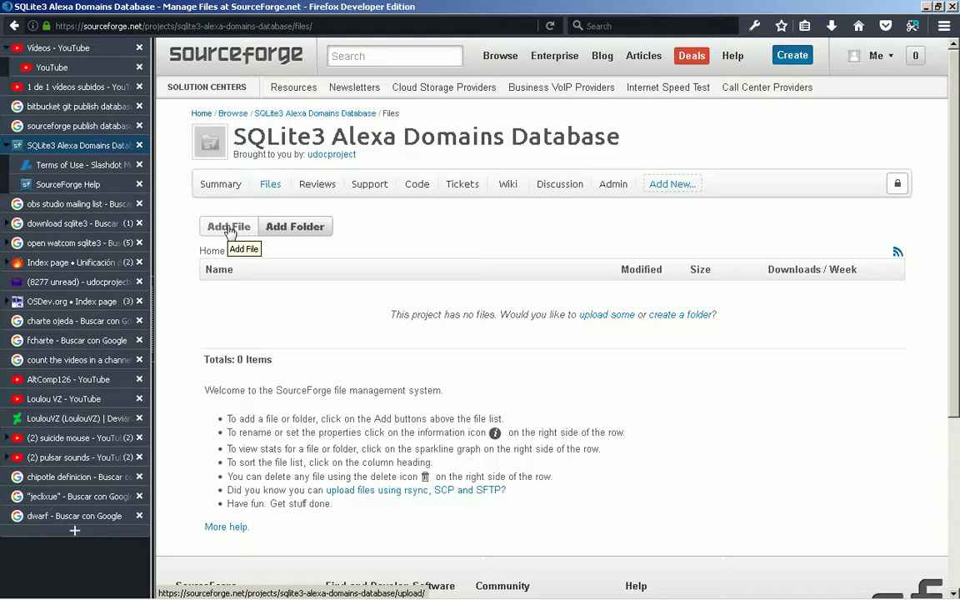
Step: Use the Add File button above the empty file list to reach Upload a Release
click(230, 232)
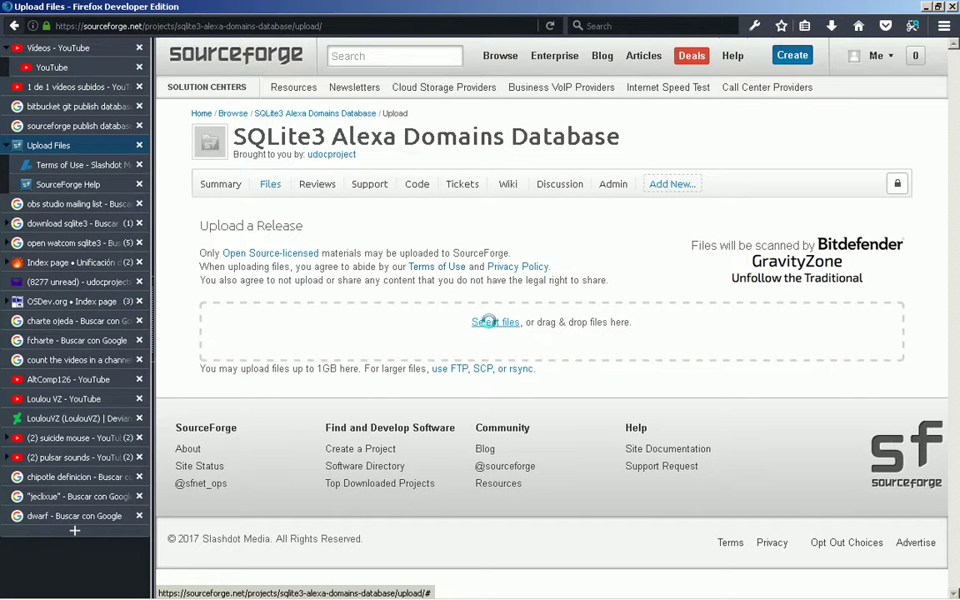
Step: Point the upload file picker at N:\files\Alexa using the path copied from Explorer
click(492, 325)
key(alt+Tab)
key(alt+Tab)
key(alt+Tab)
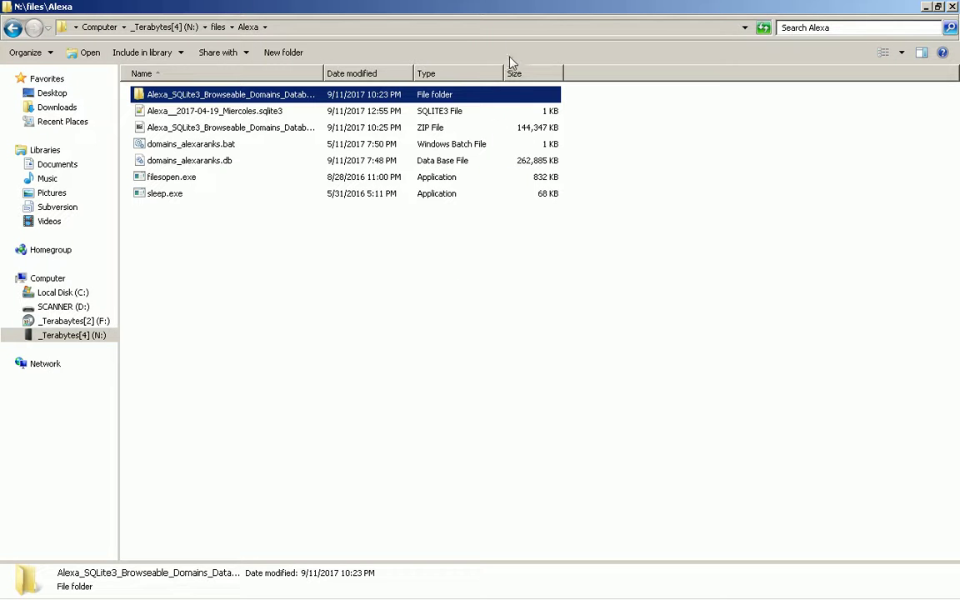
key(alt+d)
key(ctrl+c)
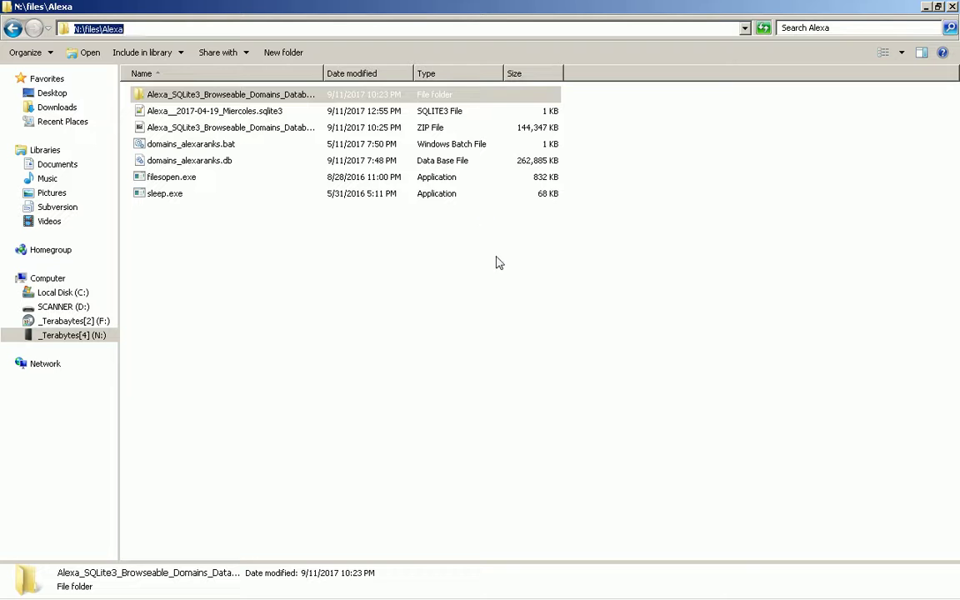
click(495, 262)
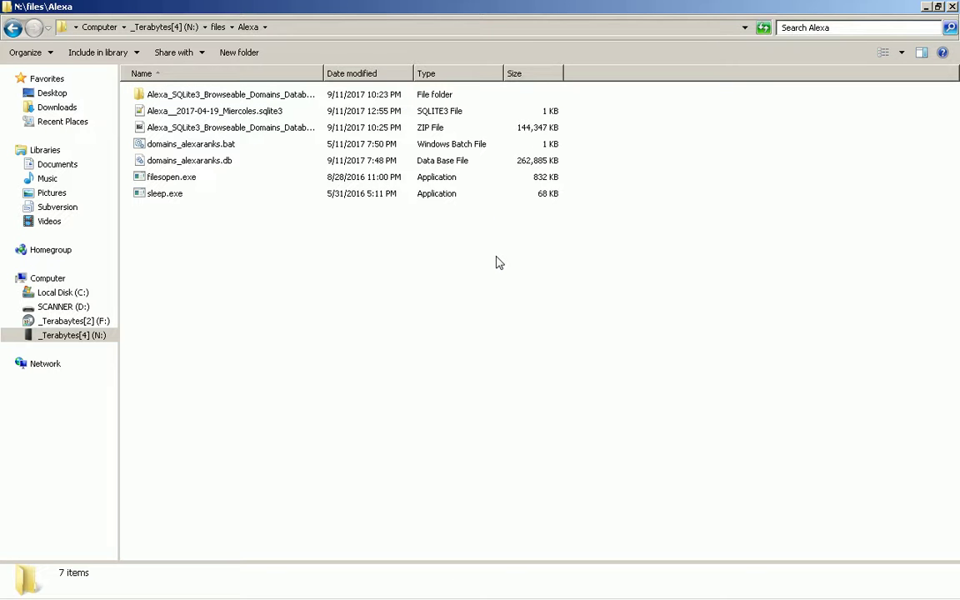
key(alt+Tab)
key(ctrl+v)
key(Return)
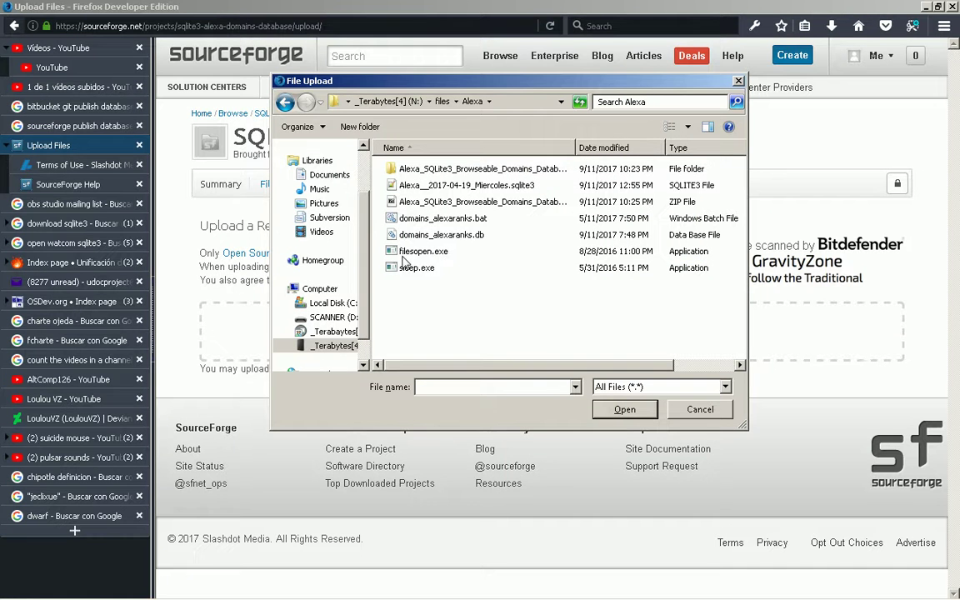
Step: Select Alexa_SQLite3_Browseable_Domains_Database.zip, check its size, and start the upload
click(452, 208)
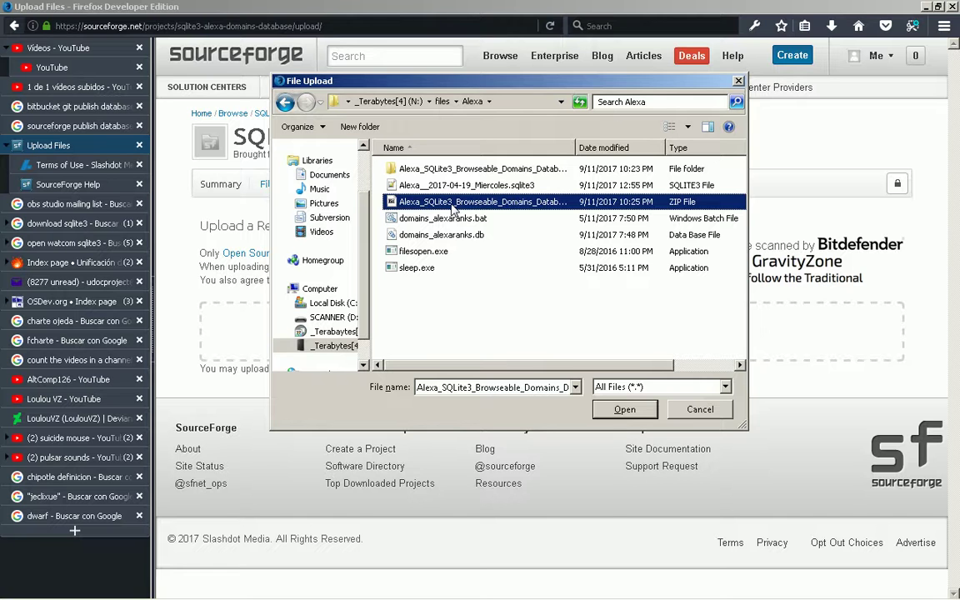
key(alt+Return)
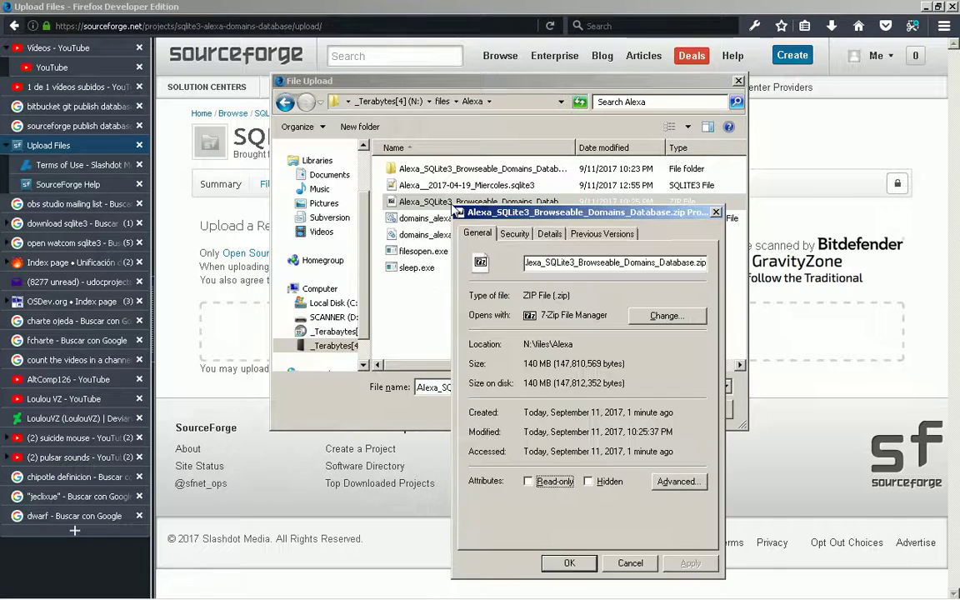
key(Escape)
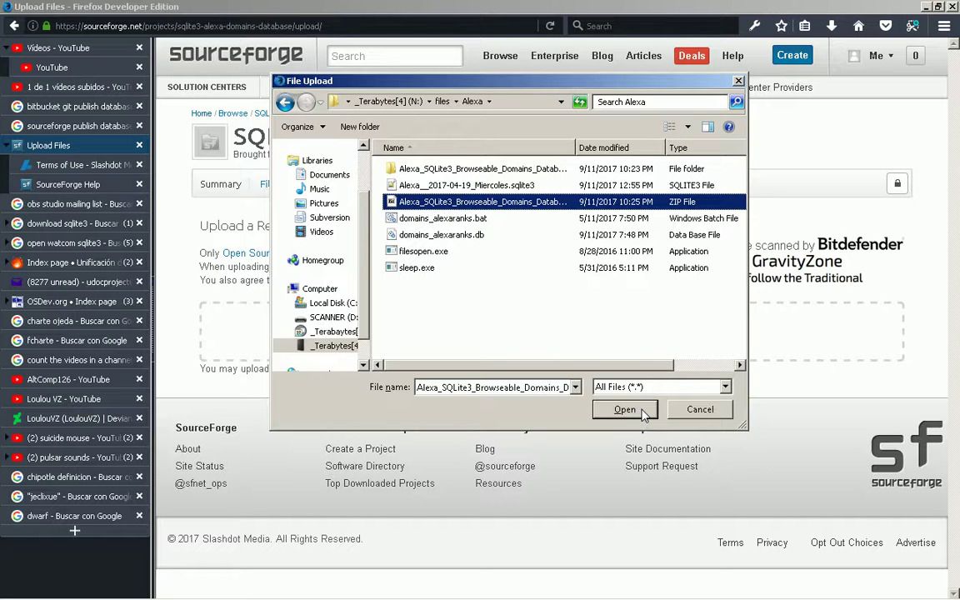
click(642, 412)
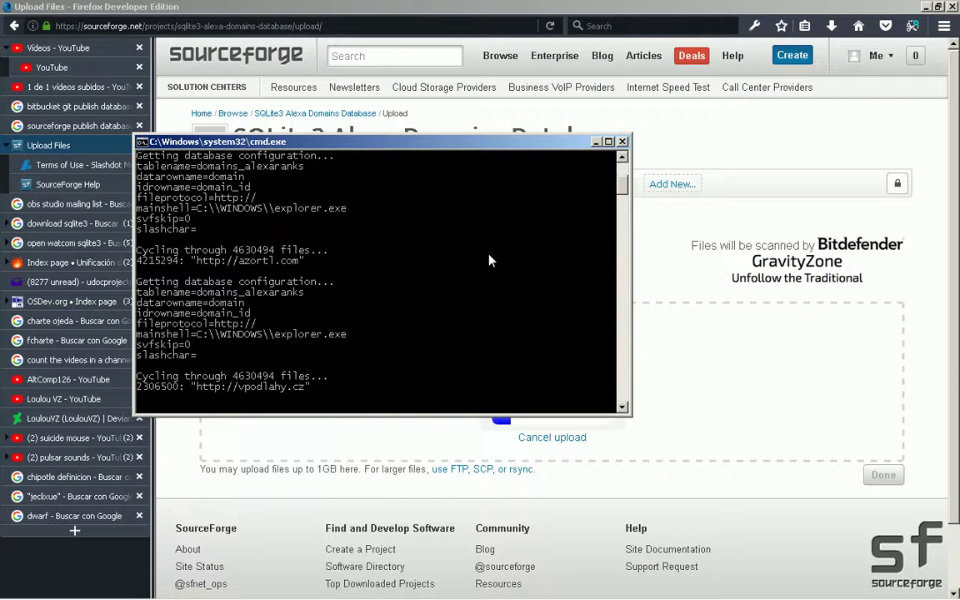
Step: Scroll the _Browse_Websites_.bat console output during the upload, then go to the database folder window
scroll(489, 260, up, 10)
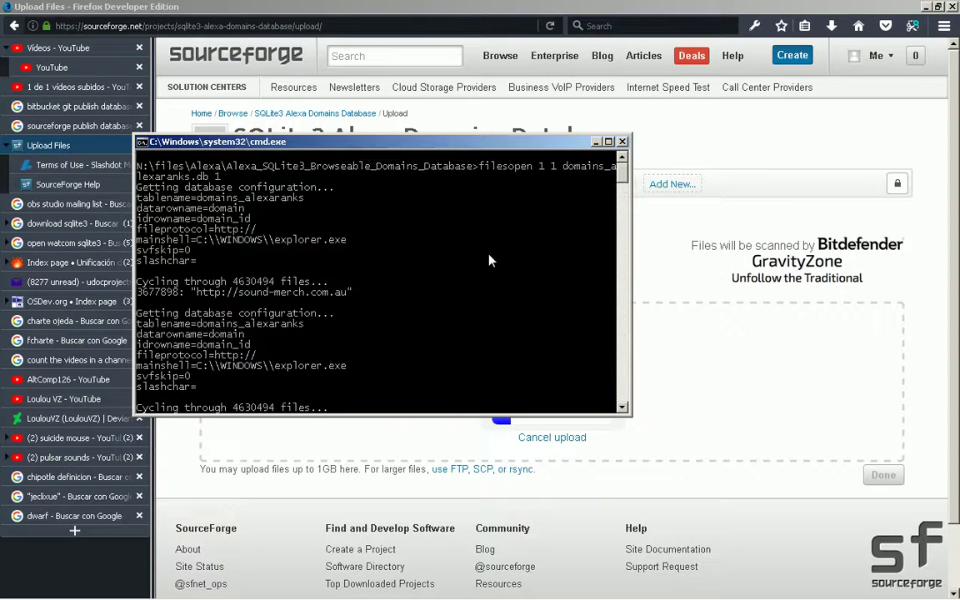
scroll(489, 261, down, 2)
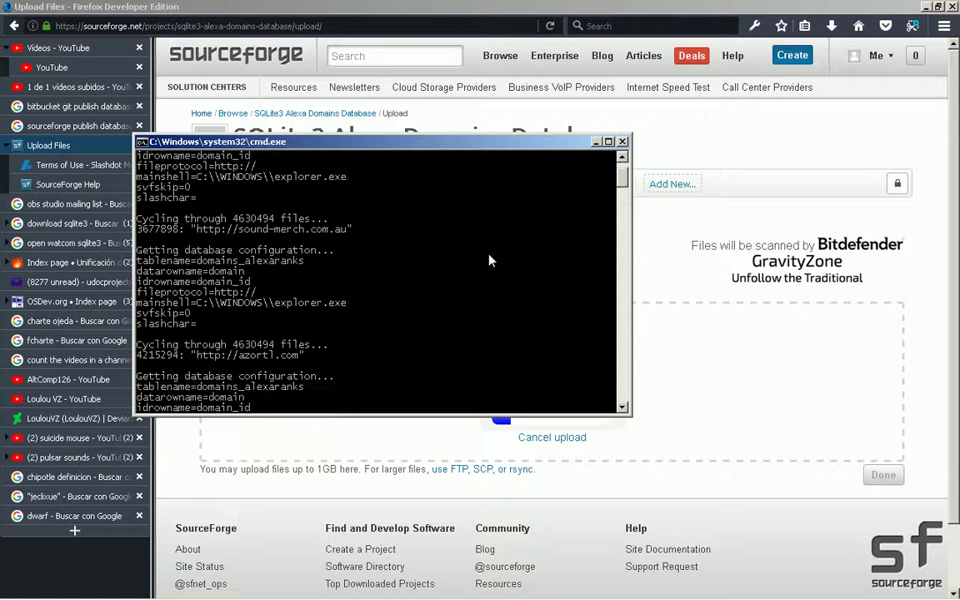
scroll(489, 261, down, 1)
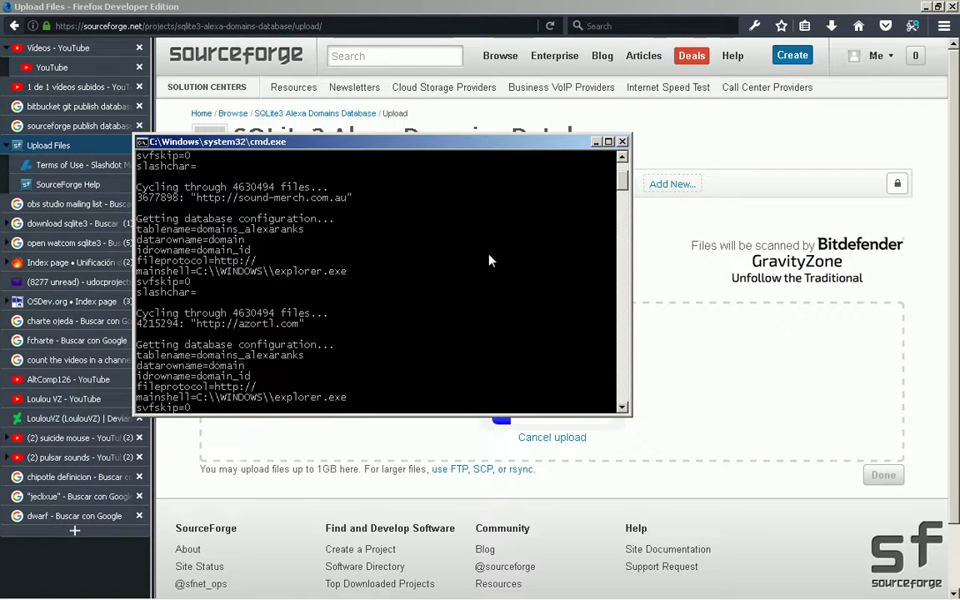
scroll(490, 261, down, 2)
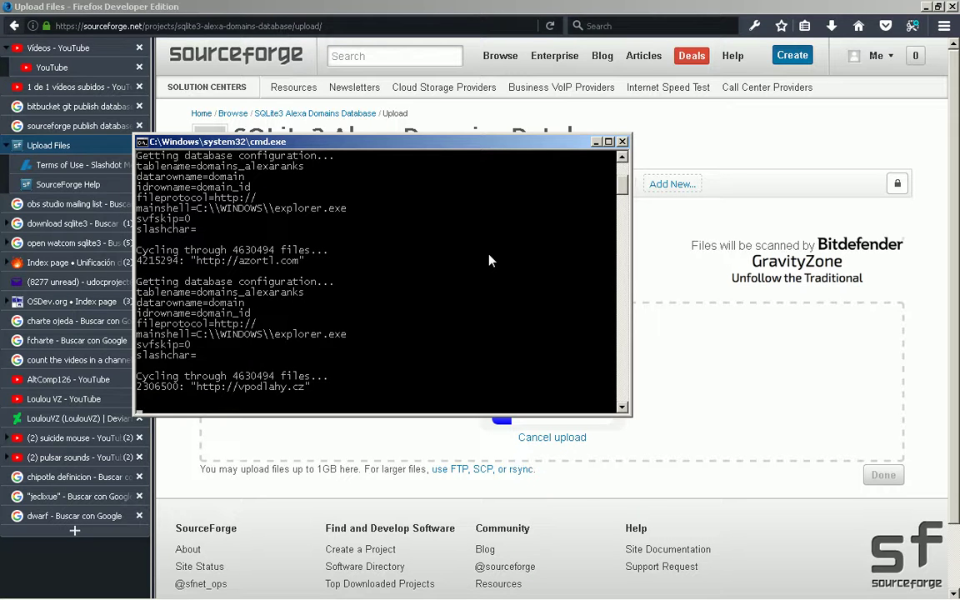
key(alt+Tab)
key(alt+Tab)
key(alt+Tab)
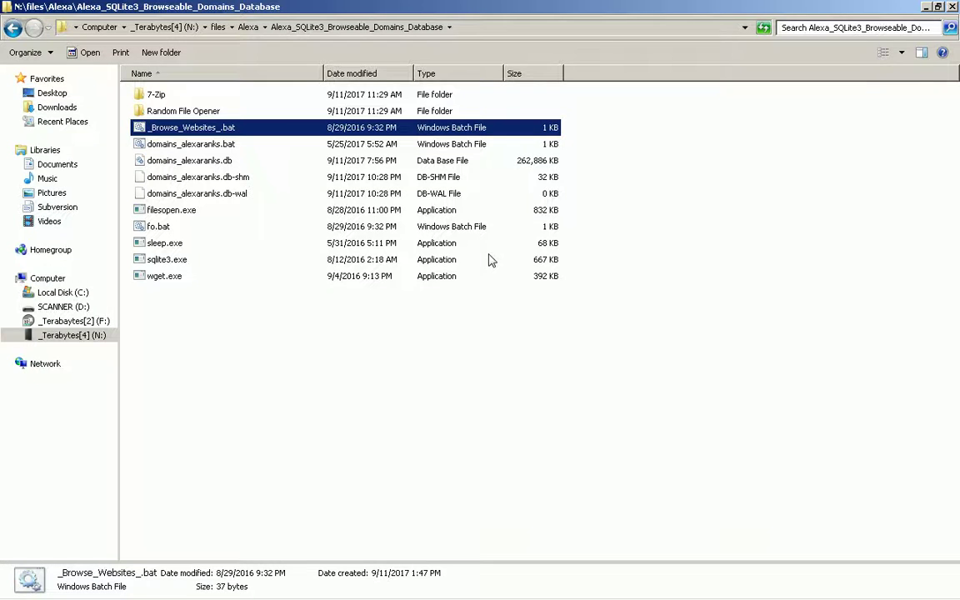
Step: Select and run domains_alexaranks.bat so it opens domain sites like linkjobs.info
key(Down)
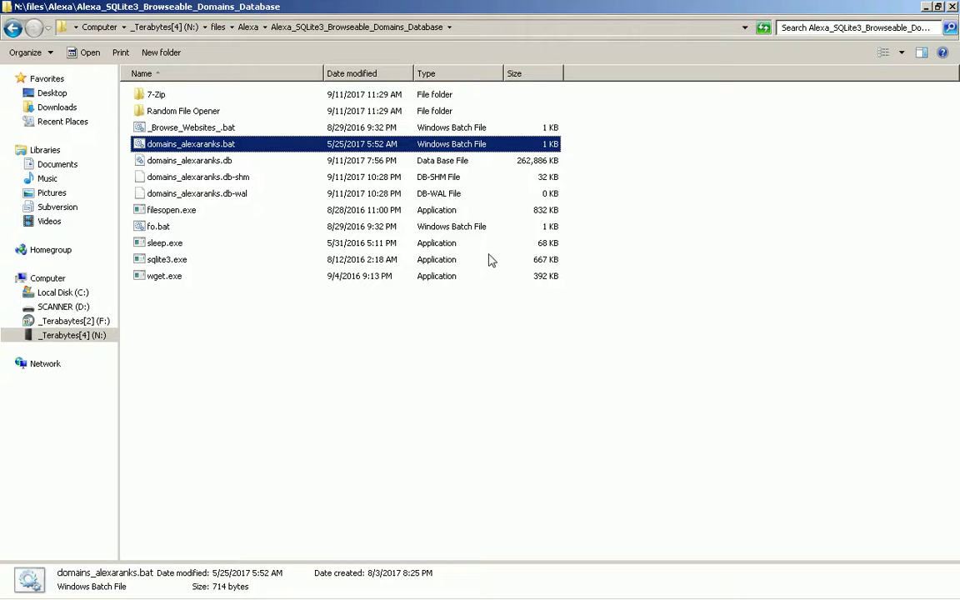
key(Return)
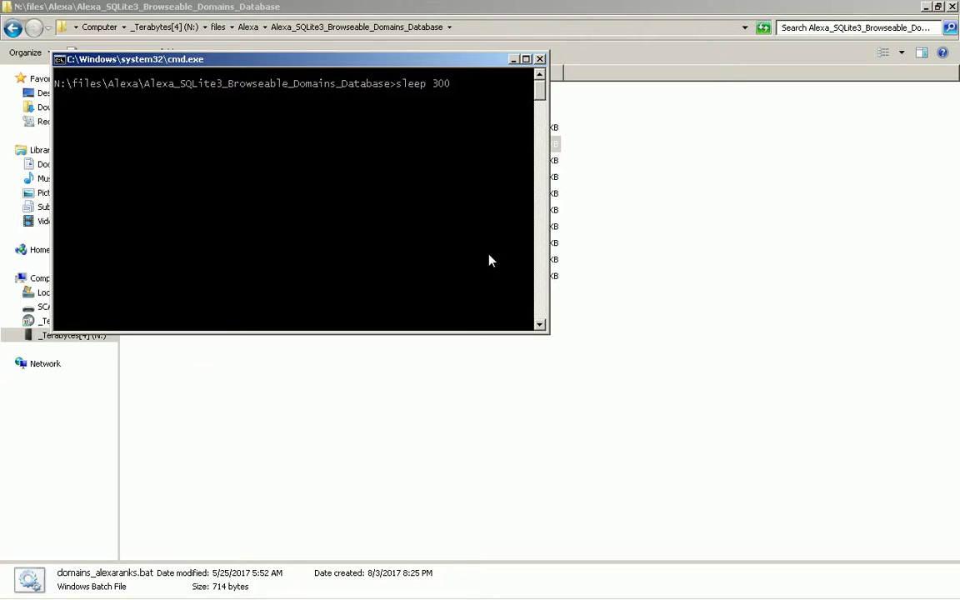
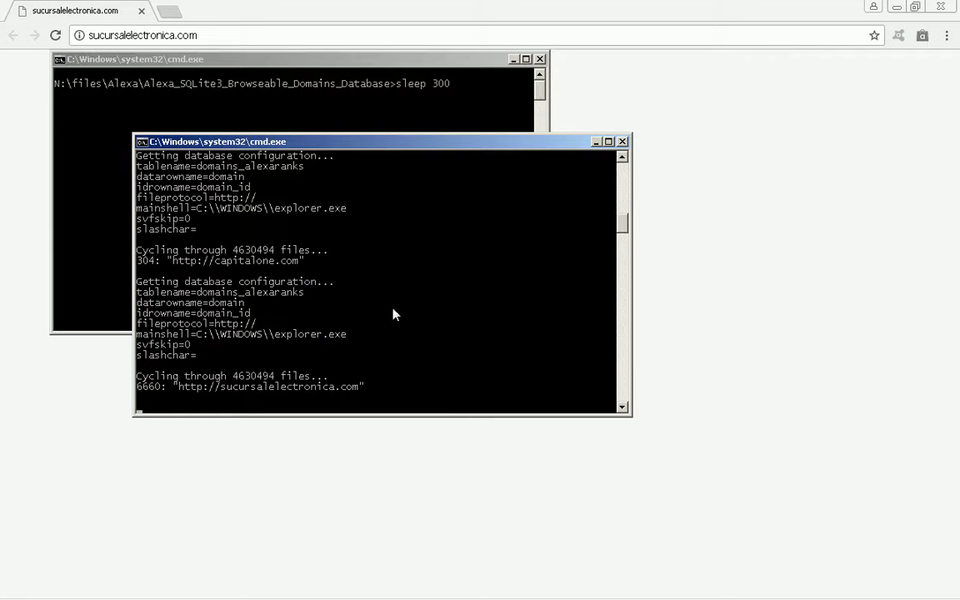
Step: Copy the europe-en-france.gouv.fr address from the earlier console output to the clipboard
scroll(284, 313, up, 2)
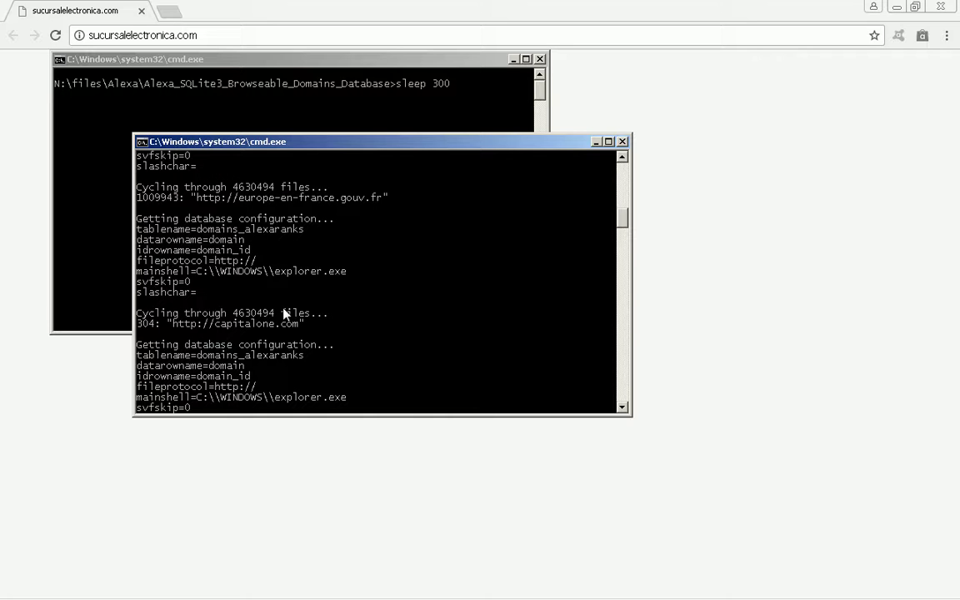
right_click(246, 209)
click(251, 214)
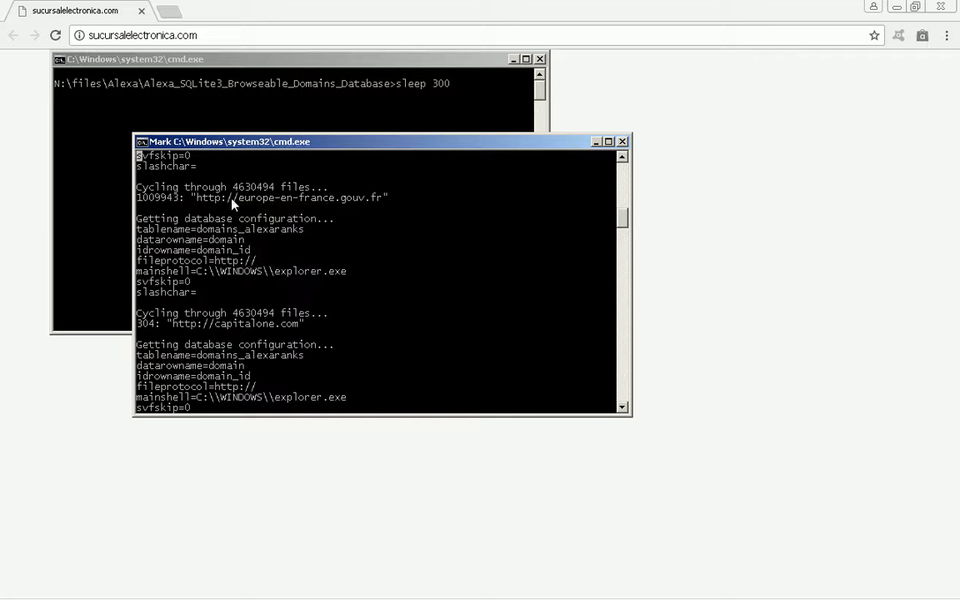
drag(240, 198, 382, 204)
key(Return)
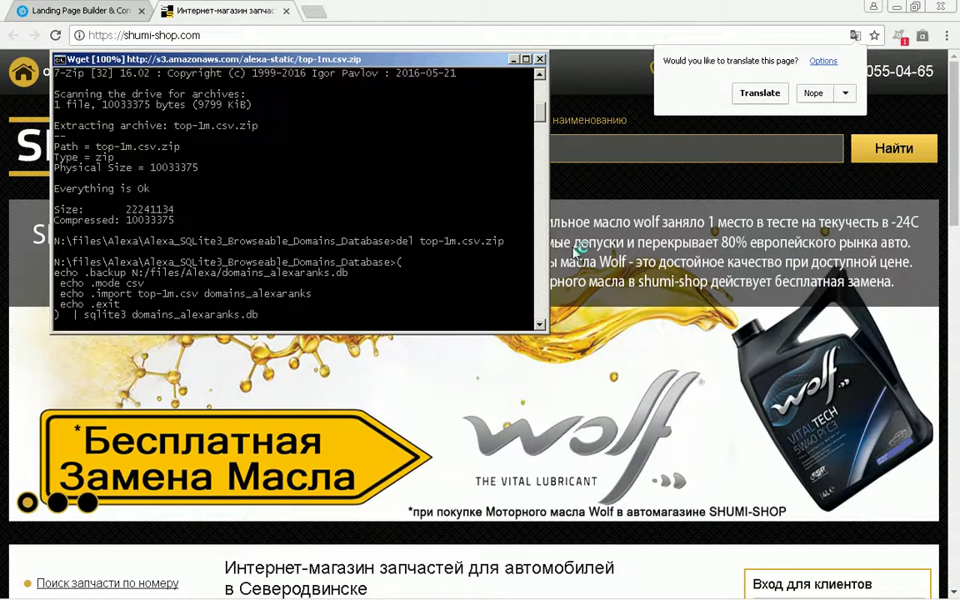
Step: Switch to the script's console window to check the lookup output for the next domain
key(alt+Tab)
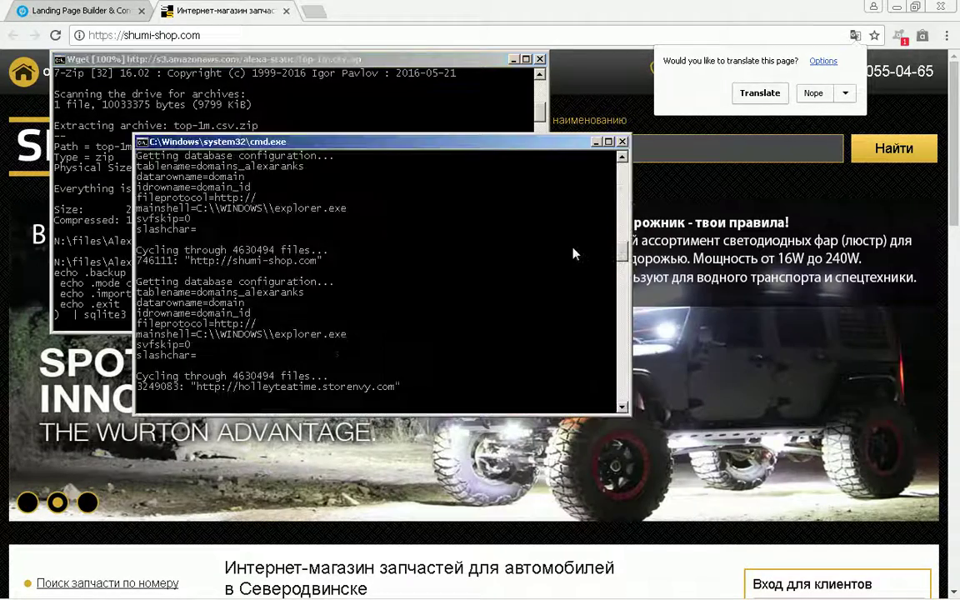
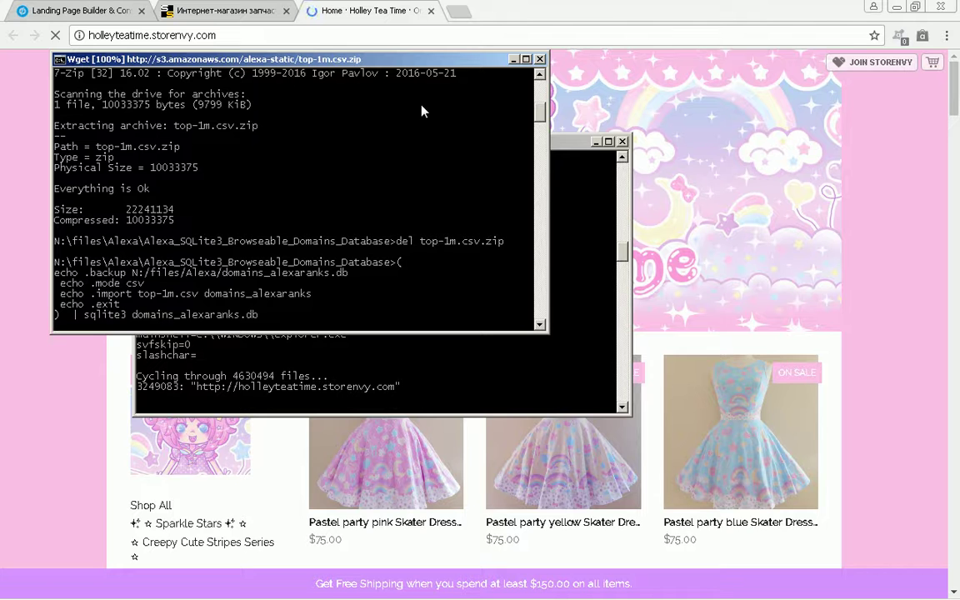
Step: Switch between the Chrome window and the download console with Alt+Tab
key(alt+Tab)
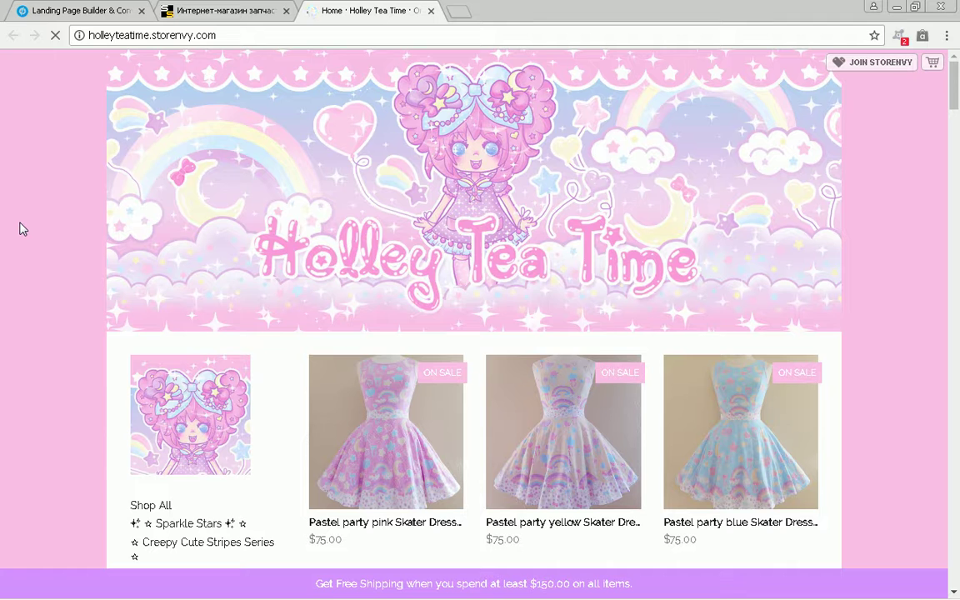
key(alt+Tab)
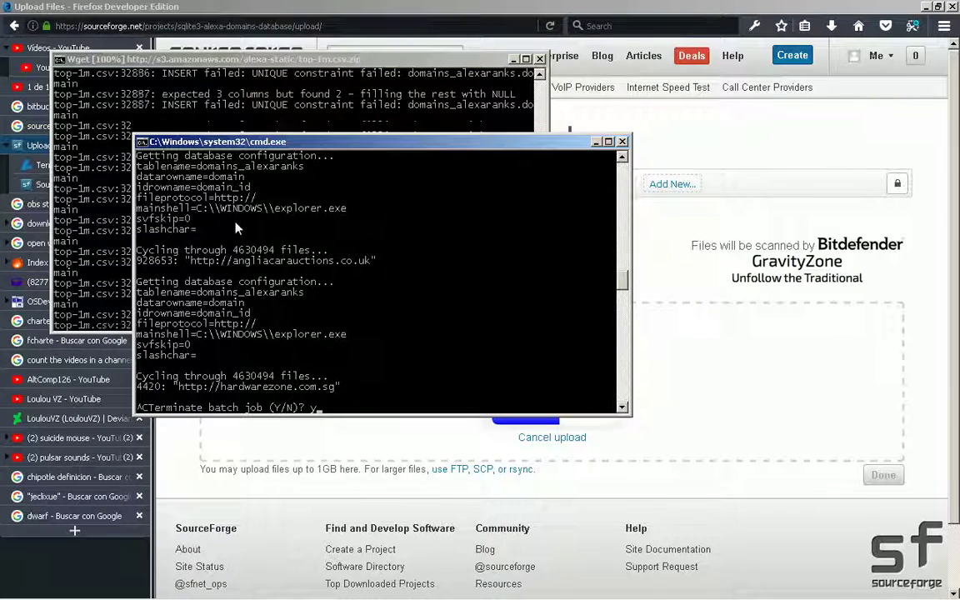
Step: Confirm terminating the batch job, check the import console's progress, then return to the browser
key(Return)
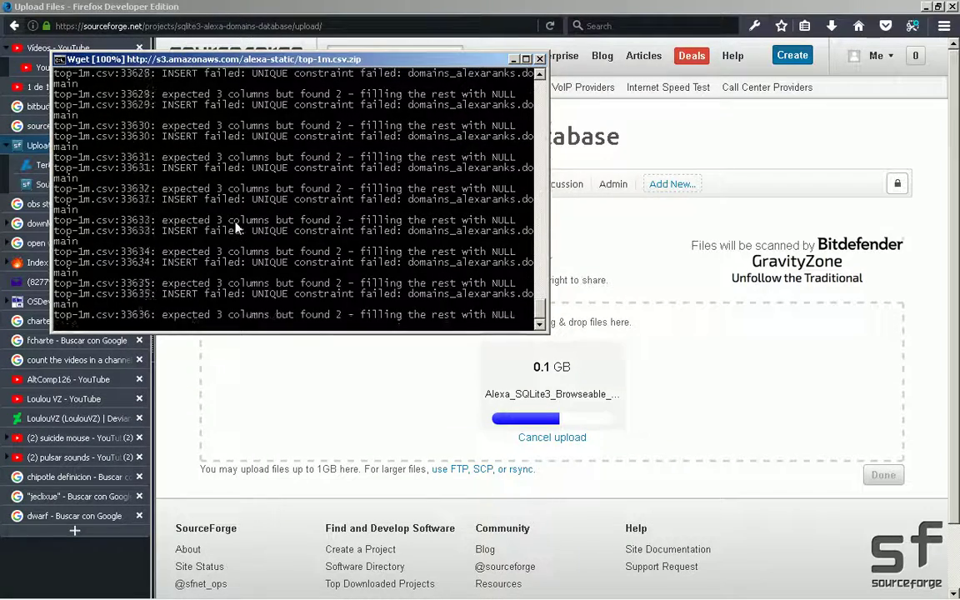
key(alt+Tab)
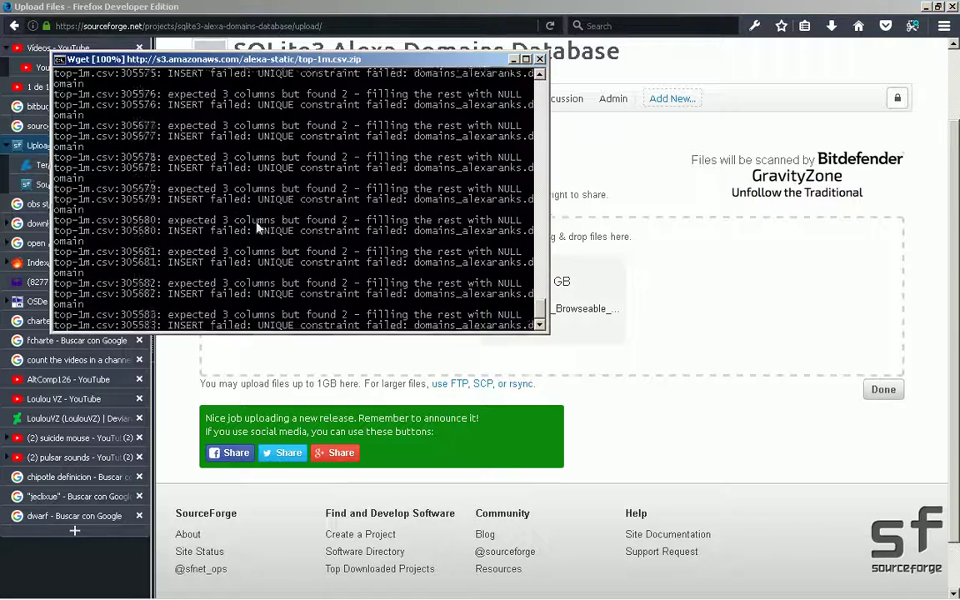
key(alt+Tab)
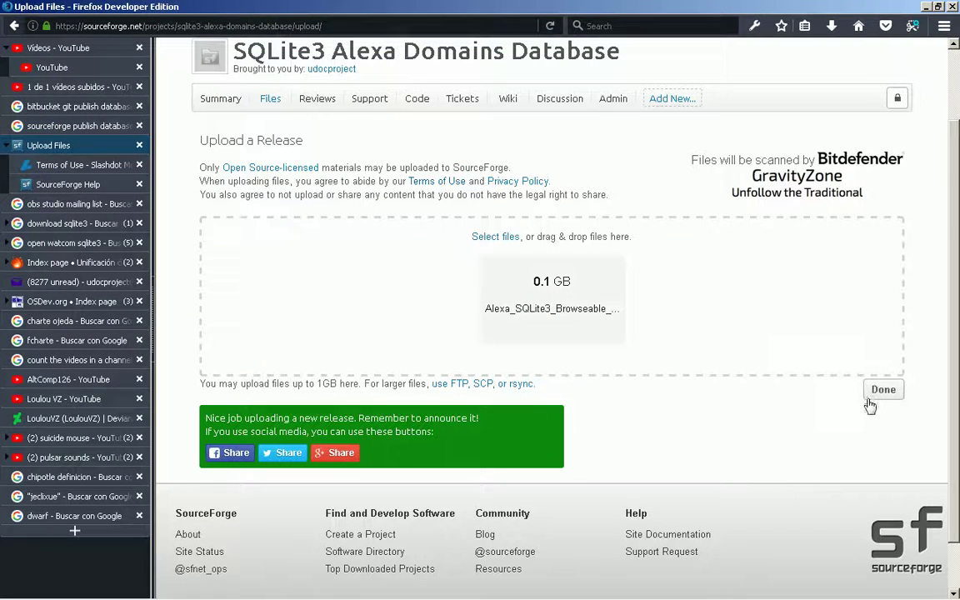
Step: Finish the release upload with Done, leaving the 147.8 MB zip listed on the Files page
click(882, 390)
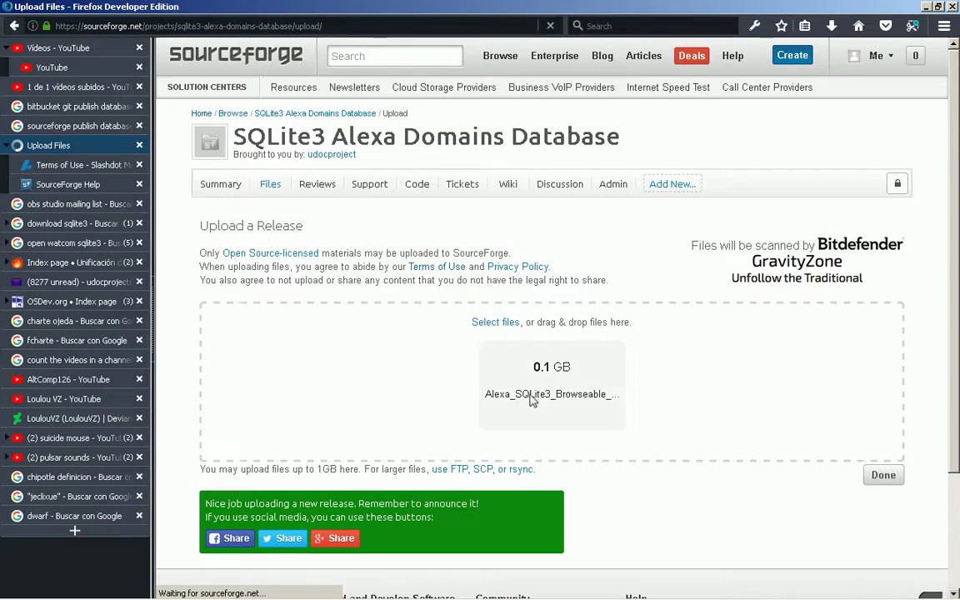
key(alt+Tab)
key(alt+Tab)
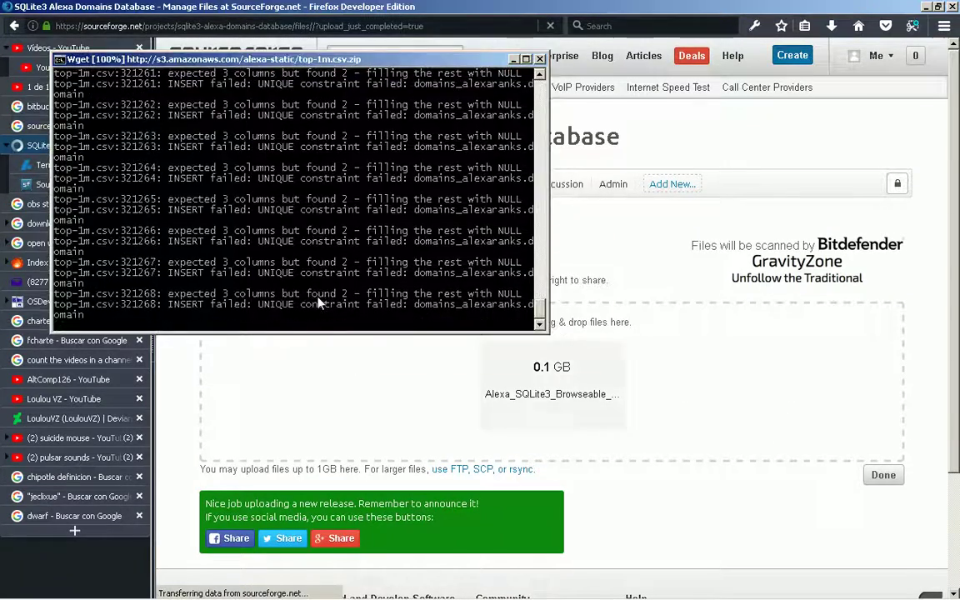
key(alt+Tab)
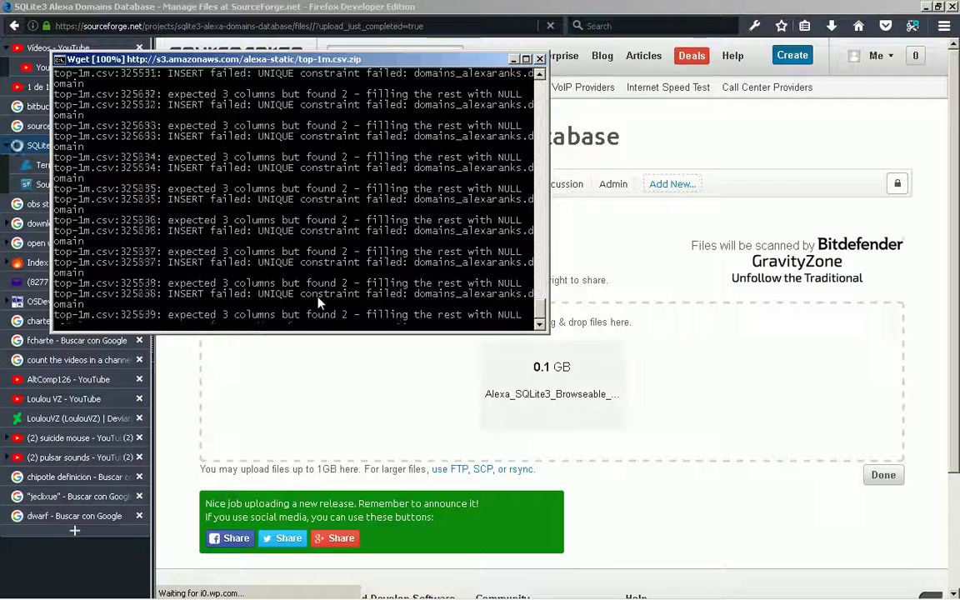
click(370, 368)
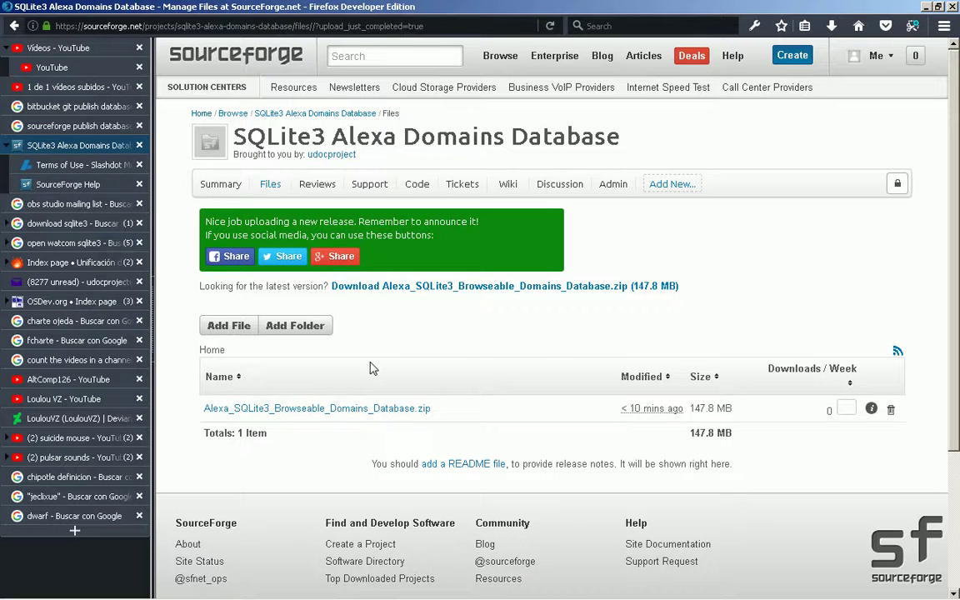
key(alt+Tab)
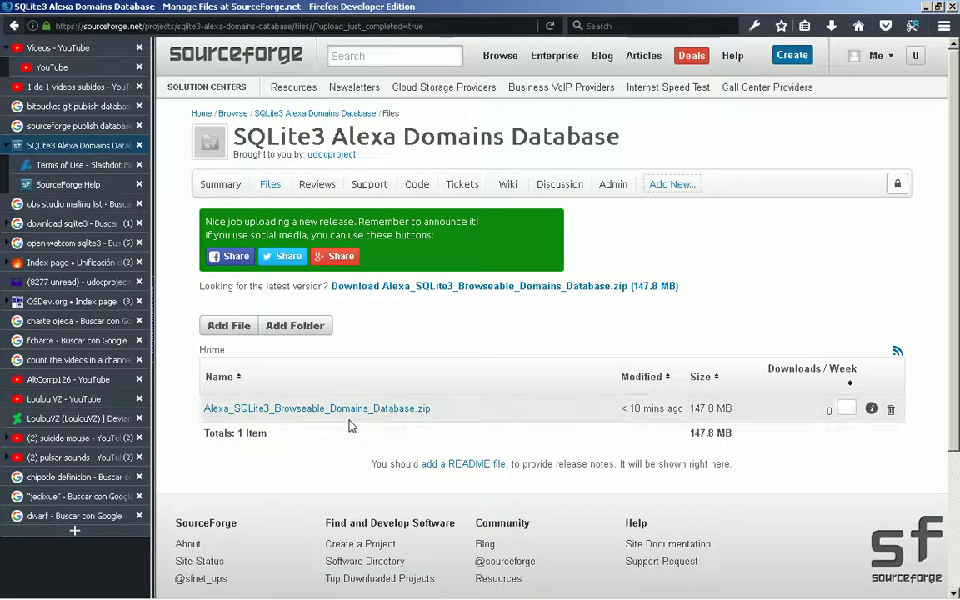
click(352, 418)
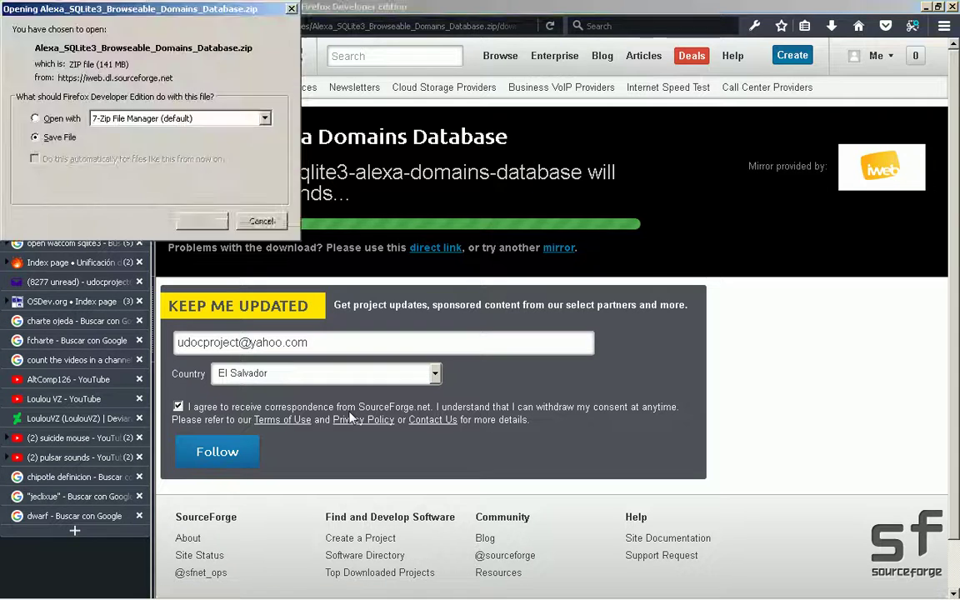
Step: Confirm saving Alexa_SQLite3_Browseable_Domains_Database.zip to disk
key(Return)
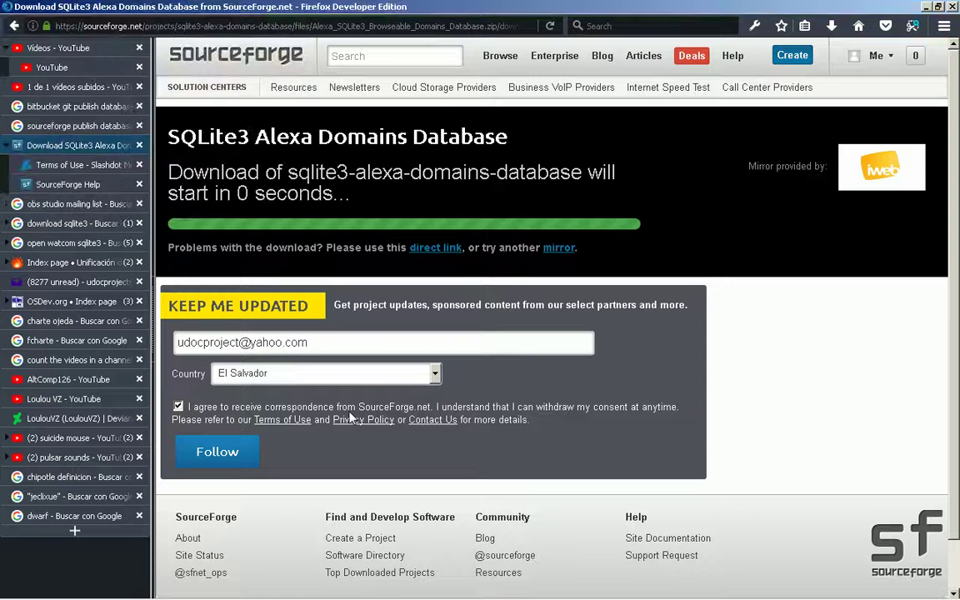